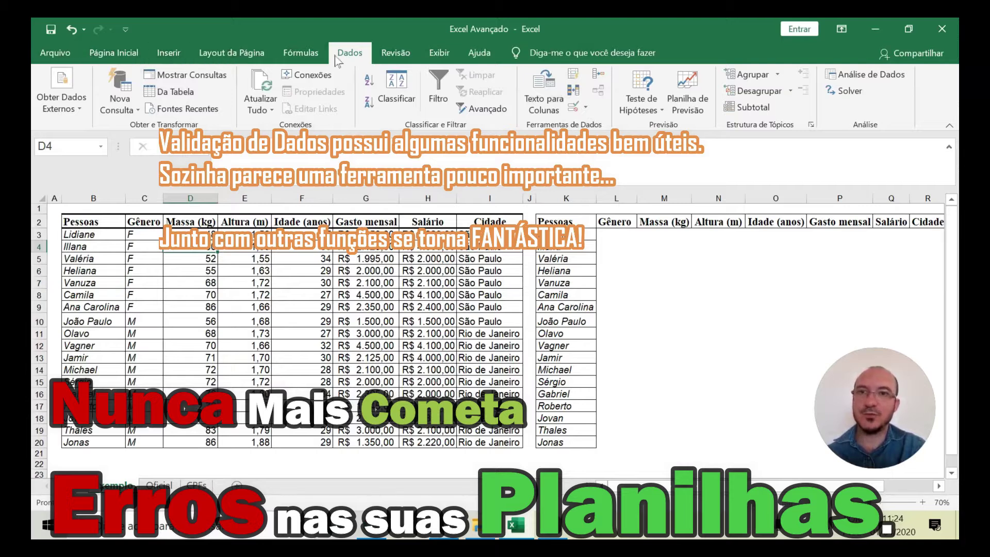
left_click(114, 53)
left_click(231, 53)
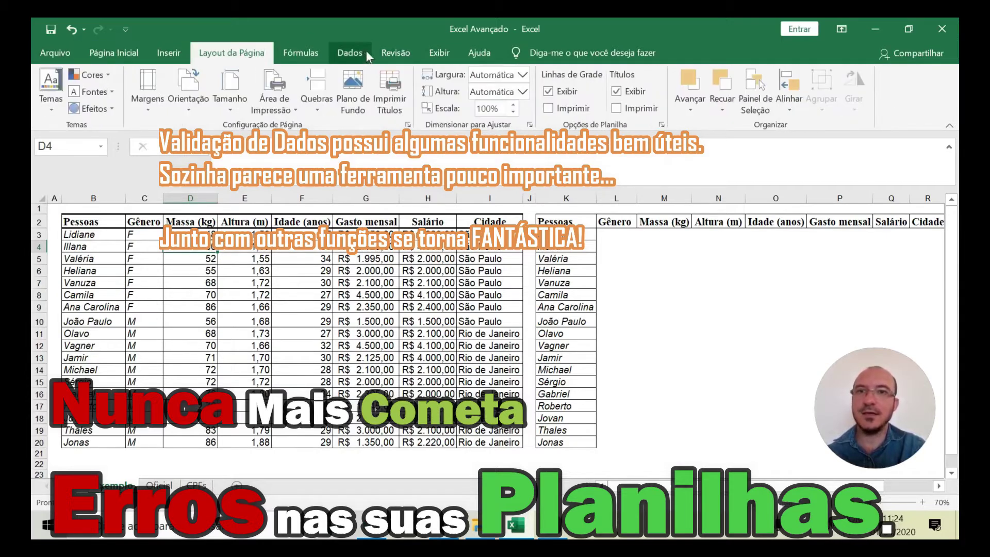
left_click(351, 52)
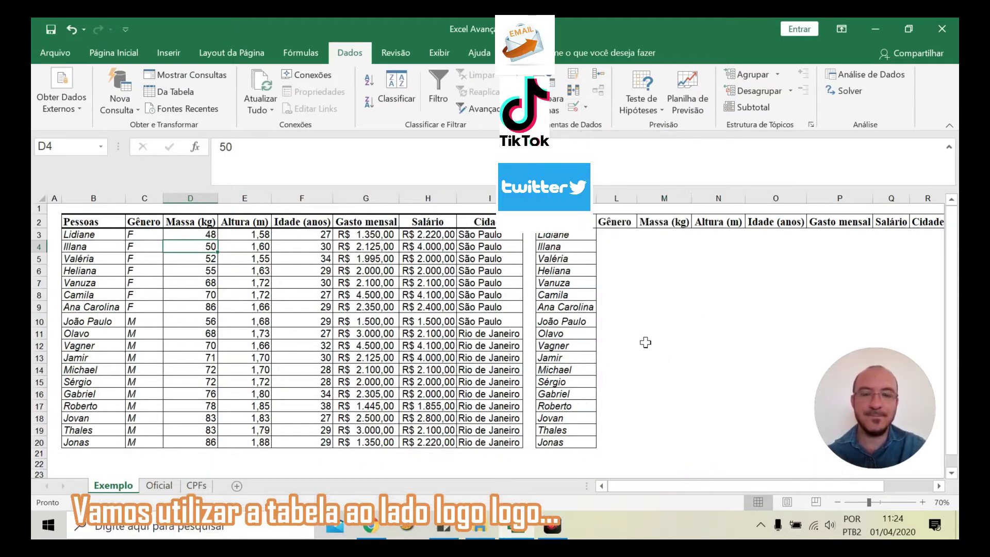
Step: Examine the filled example table, particularly the entries of its Gênero column
left_click(655, 334)
left_click_drag(86, 222, 484, 445)
left_click(623, 310)
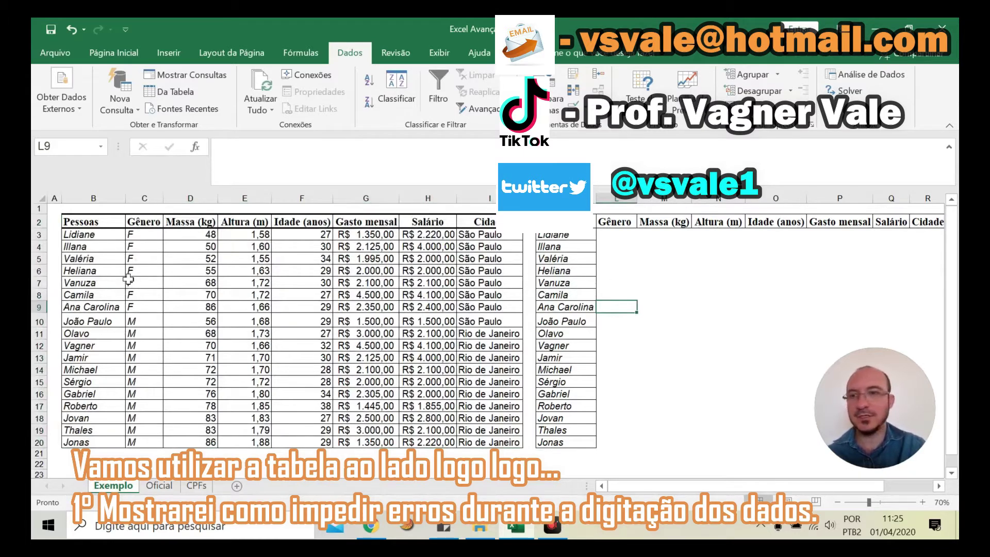
left_click_drag(98, 235, 103, 333)
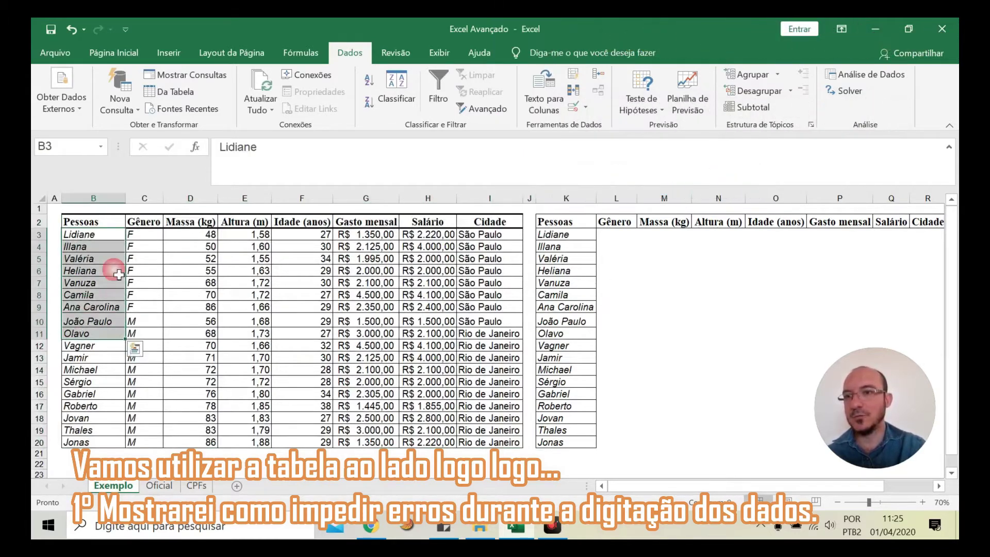
left_click(144, 234)
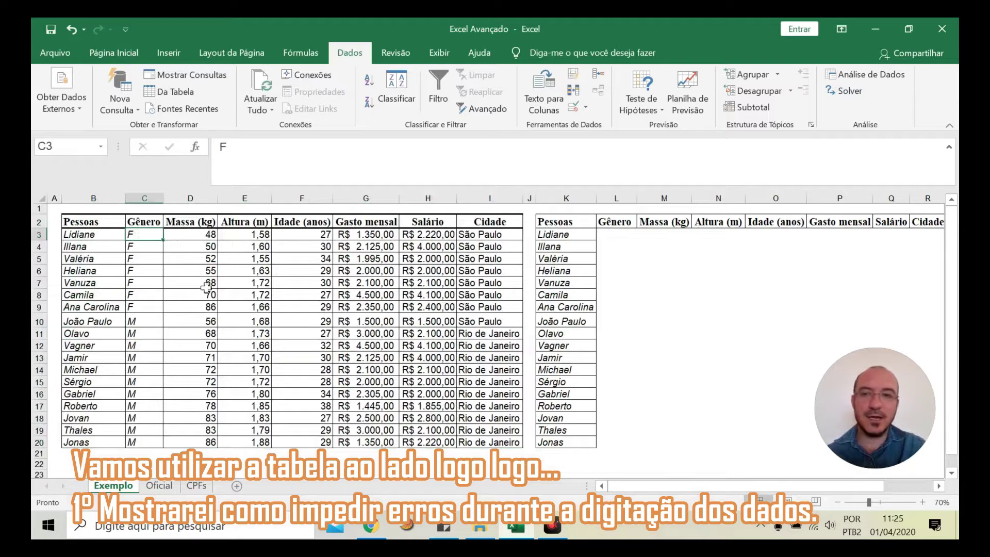
left_click(144, 246)
left_click(148, 329)
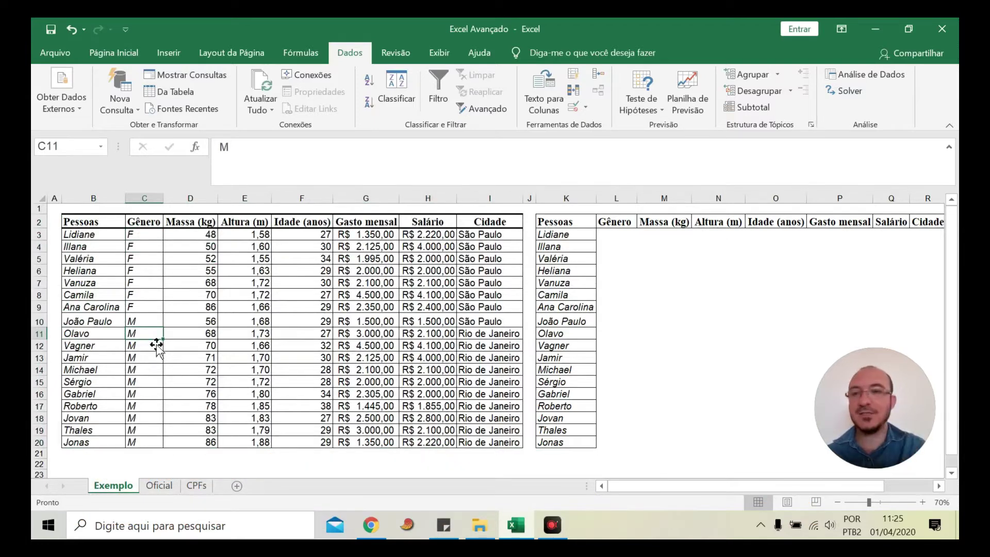
left_click(147, 271)
left_click(146, 346)
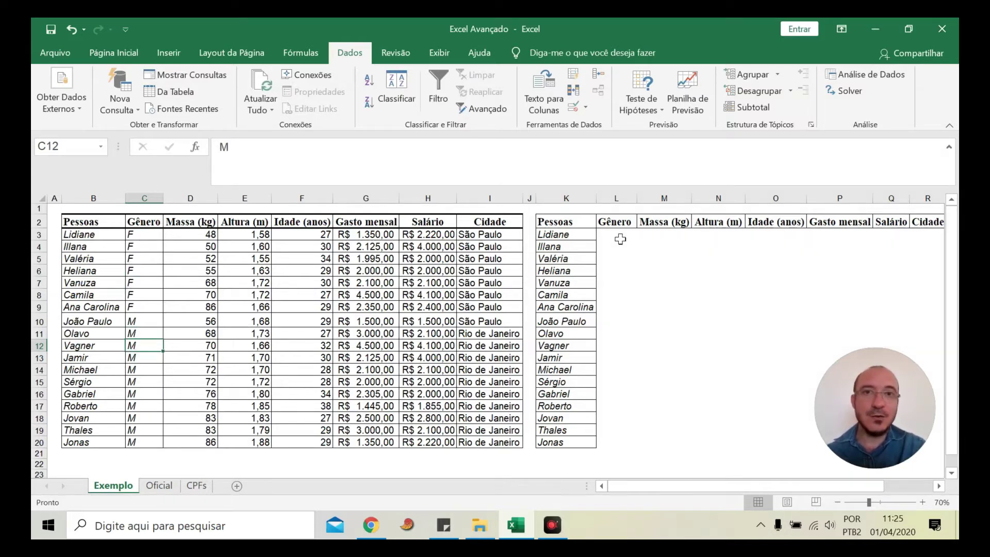
left_click(140, 237)
left_click(145, 273)
left_click(146, 294)
left_click(147, 334)
left_click(150, 273)
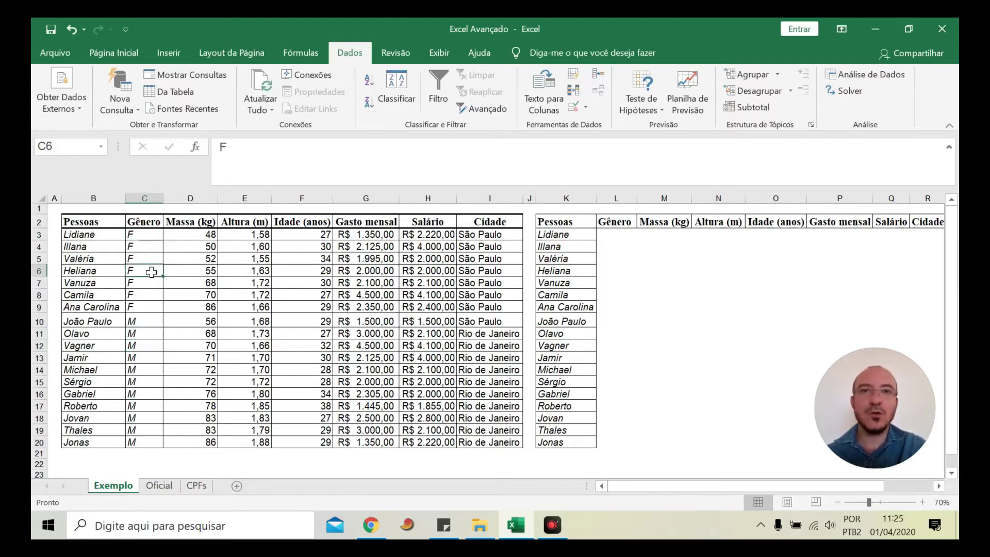
left_click(140, 238)
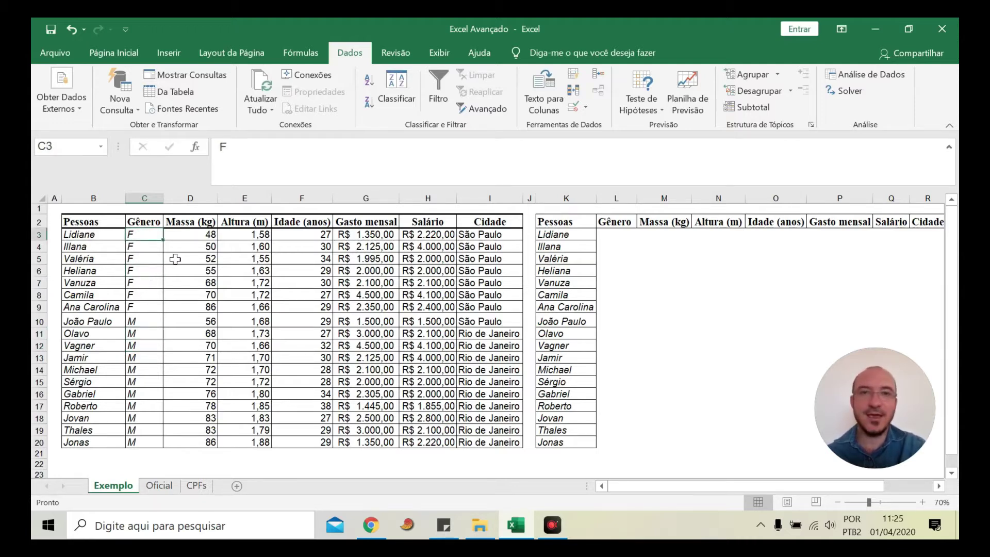
left_click(147, 356)
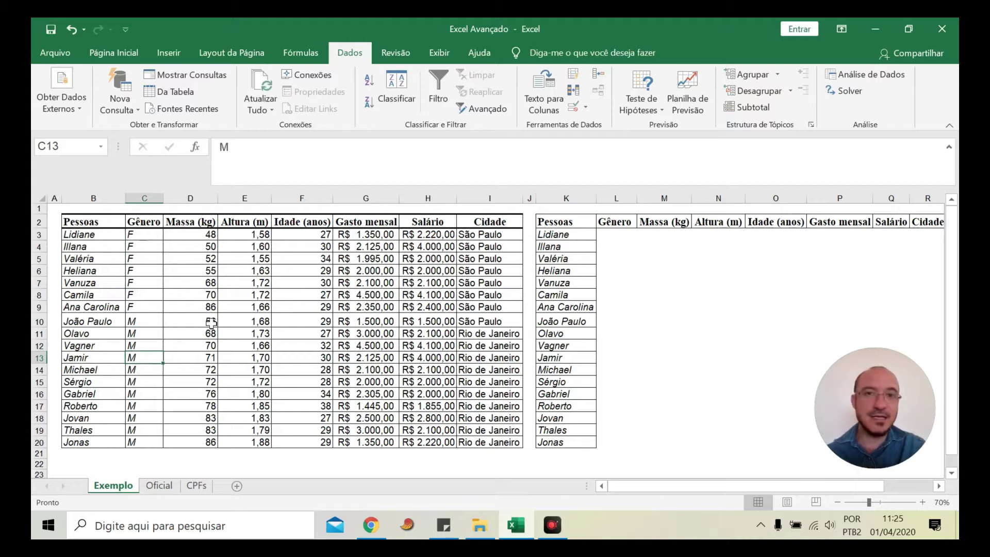
Step: Add data validation to the empty Gênero cells L3:L20, allowing only a text length (Comprimento do texto) equal to 1
left_click_drag(621, 240, 616, 435)
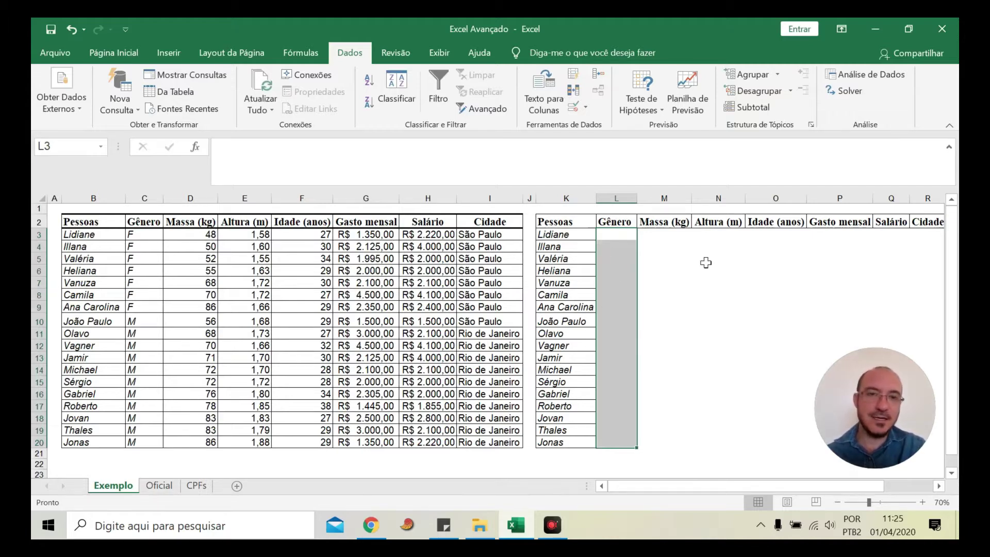
right_click(619, 246)
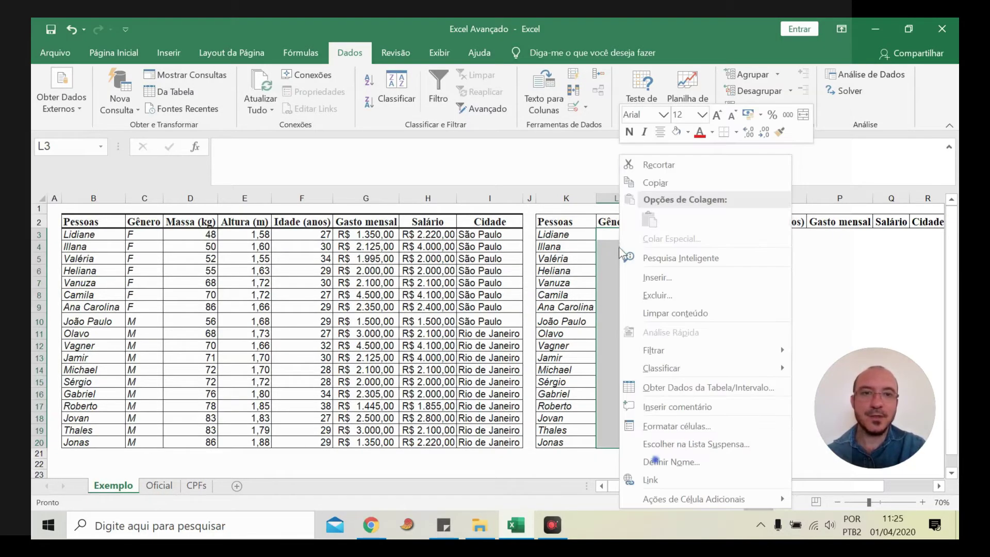
left_click(587, 109)
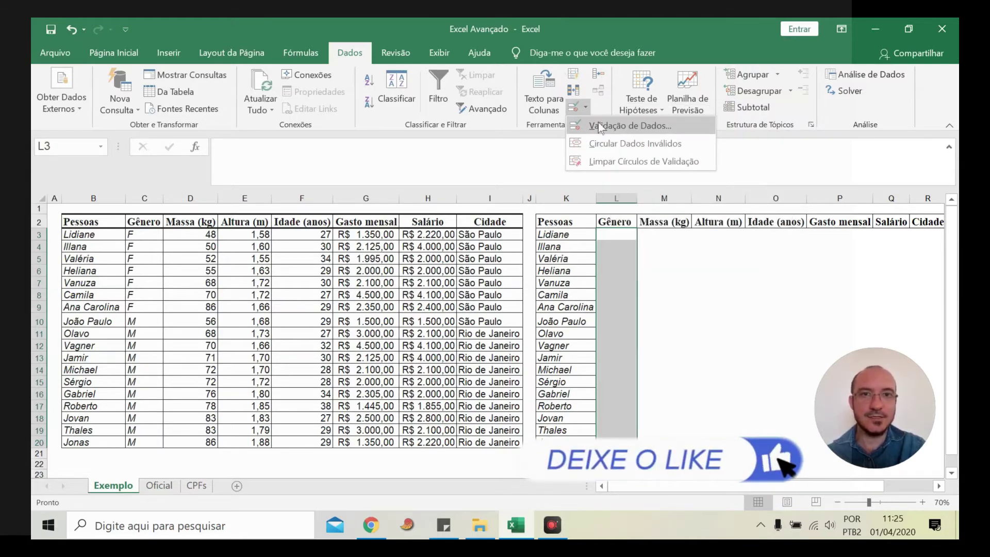
left_click(598, 124)
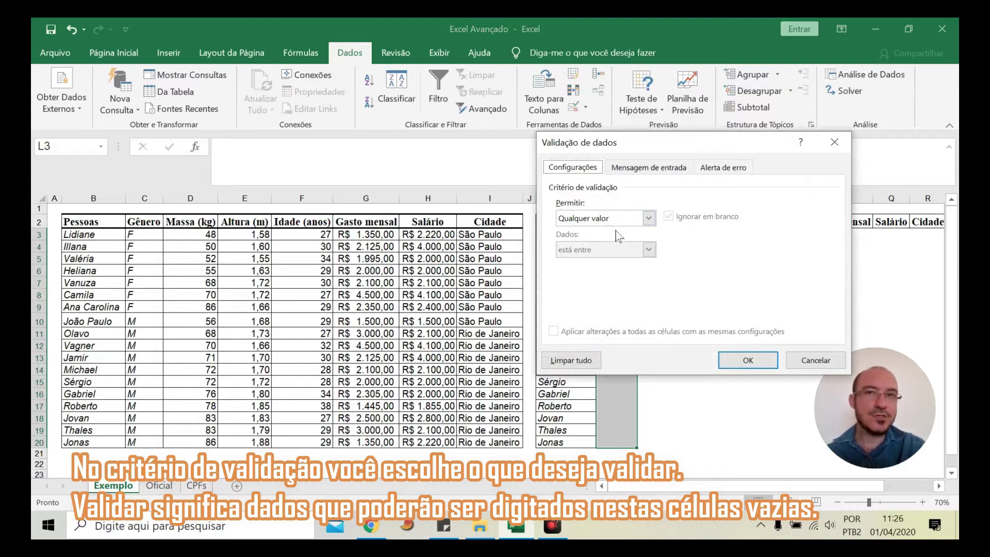
left_click(649, 219)
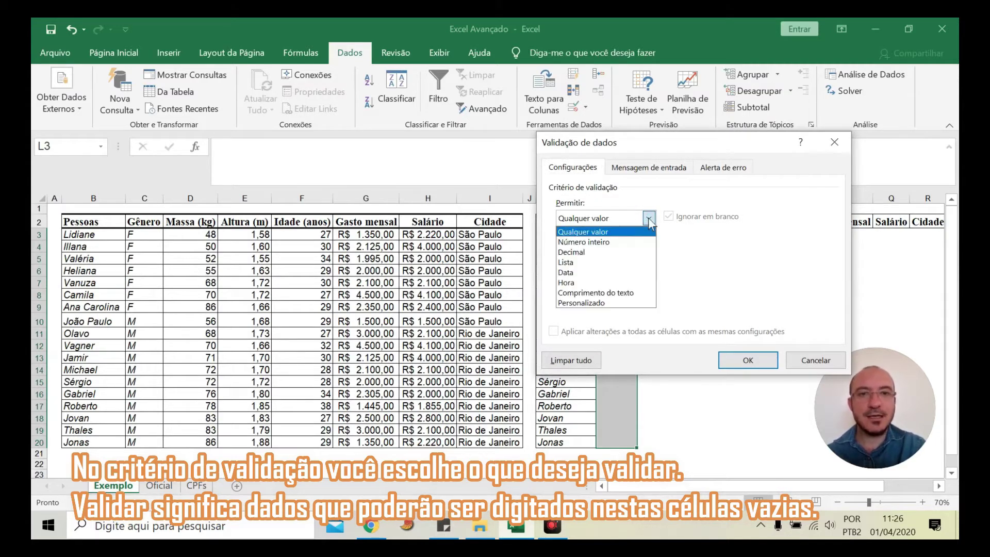
left_click(582, 294)
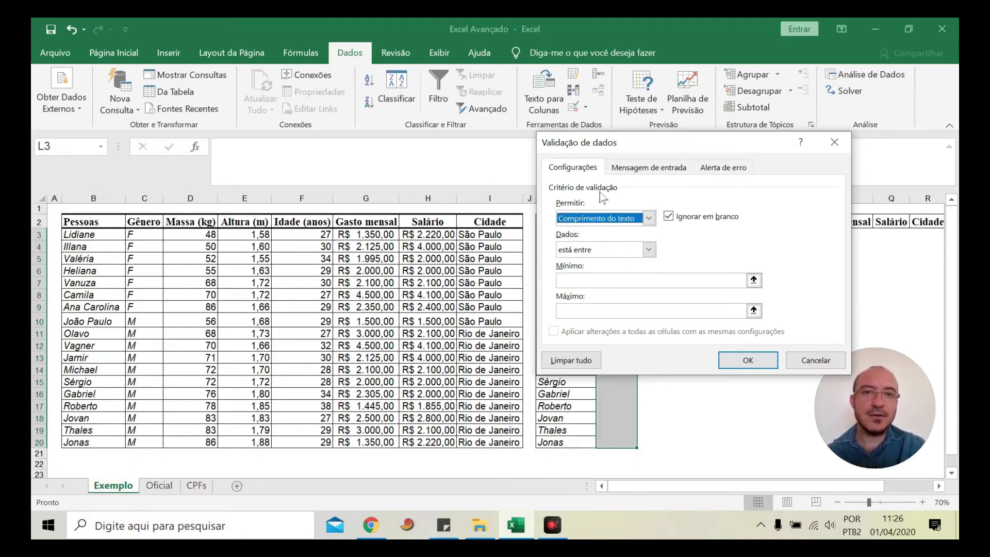
left_click(649, 250)
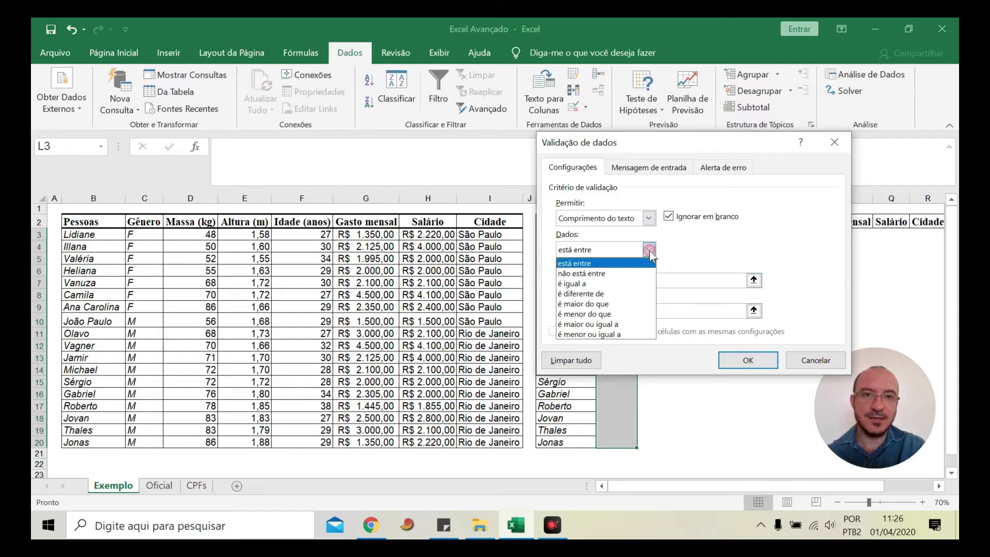
left_click(597, 283)
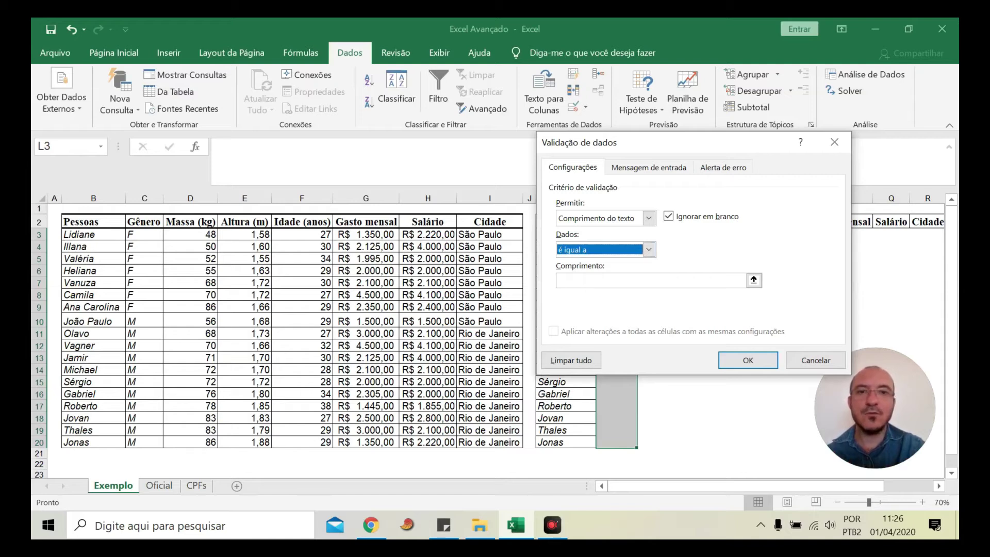
left_click(596, 280)
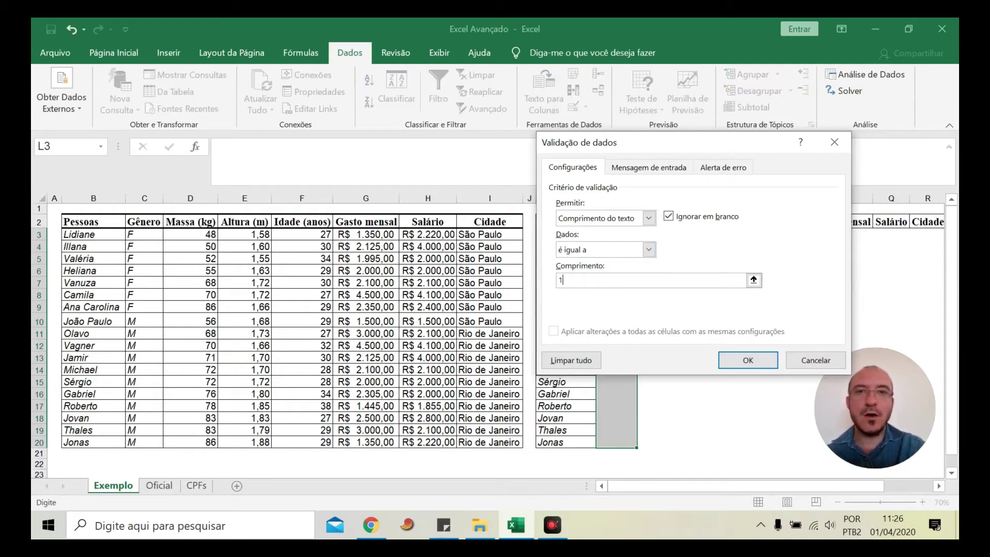
left_click(735, 361)
Step: Enter F as the Gênero value in cells L3, L4 and L5
left_click(613, 236)
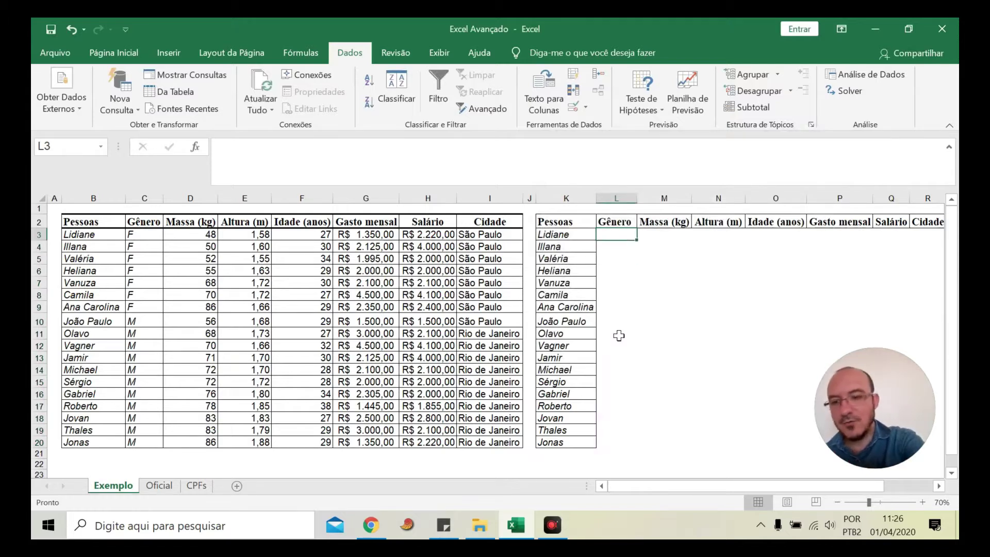
type("F")
key("Return")
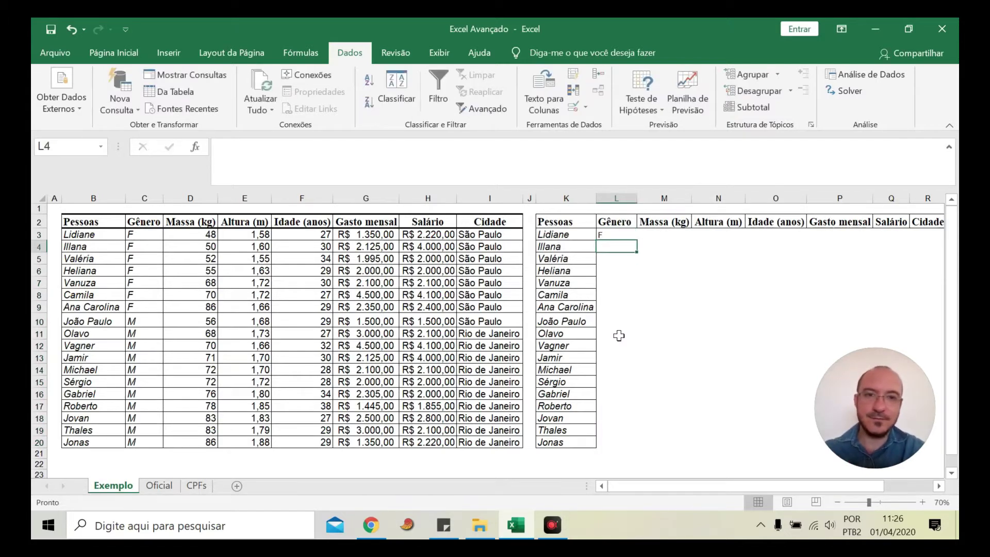
type("F")
key("Return")
type("F")
key("Return")
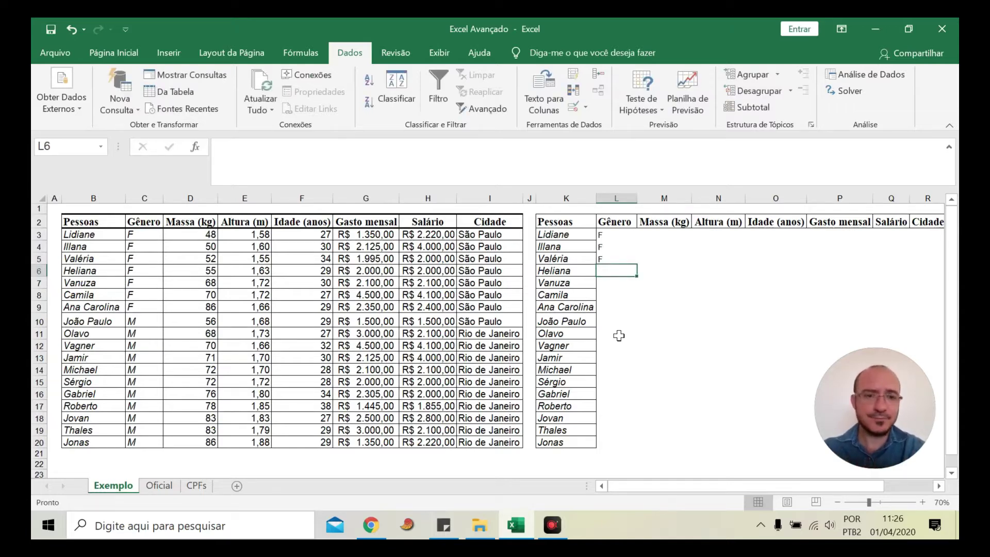
Step: Try to enter FF in Gênero cell L6 to test the text length rule, and cancel the entry
type("FF")
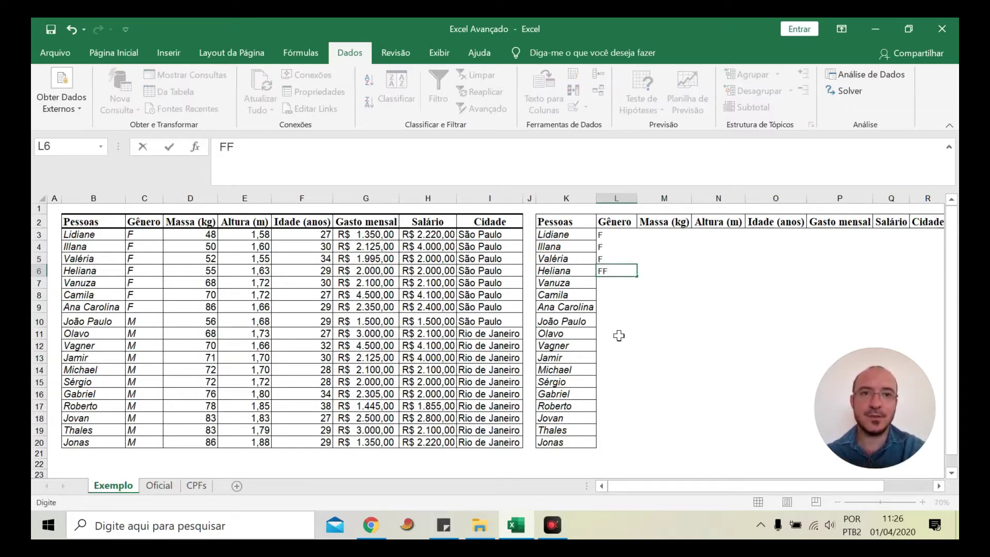
key("Return")
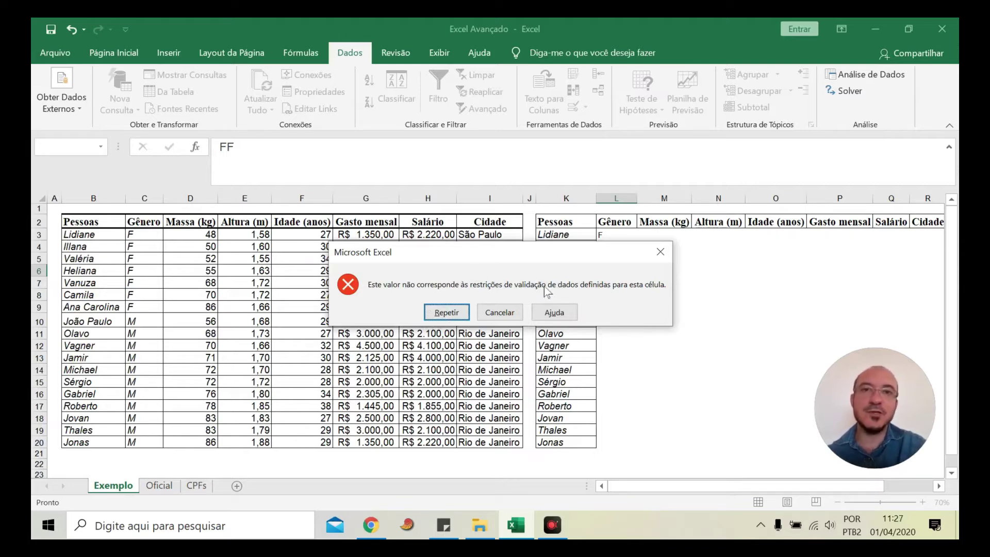
left_click(499, 312)
Step: Enter F as the Gênero value in cell L6
left_click(623, 272)
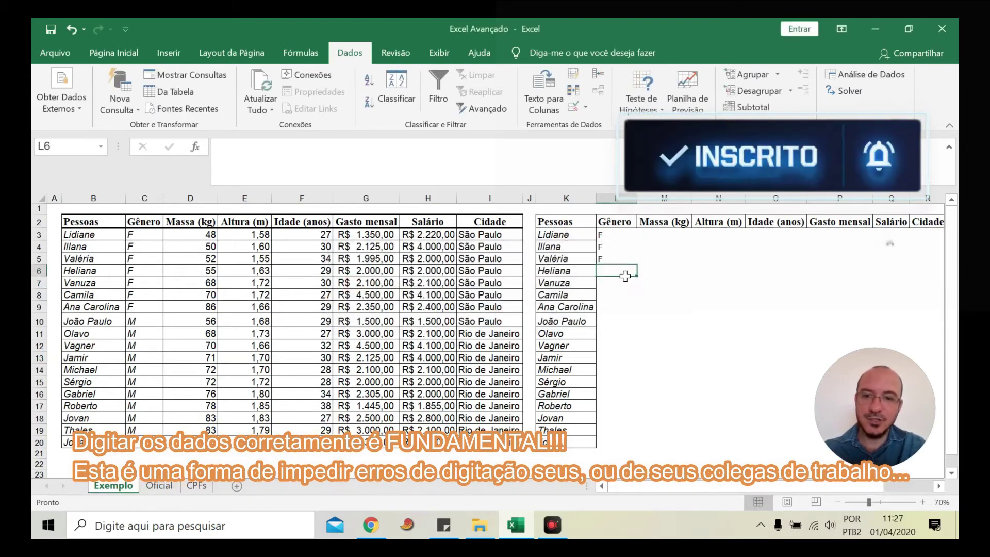
type("F")
key("Return")
Step: Try to enter MM in Gênero cell L14 to test the rule on another row, and cancel the entry
left_click(616, 370)
type("MM")
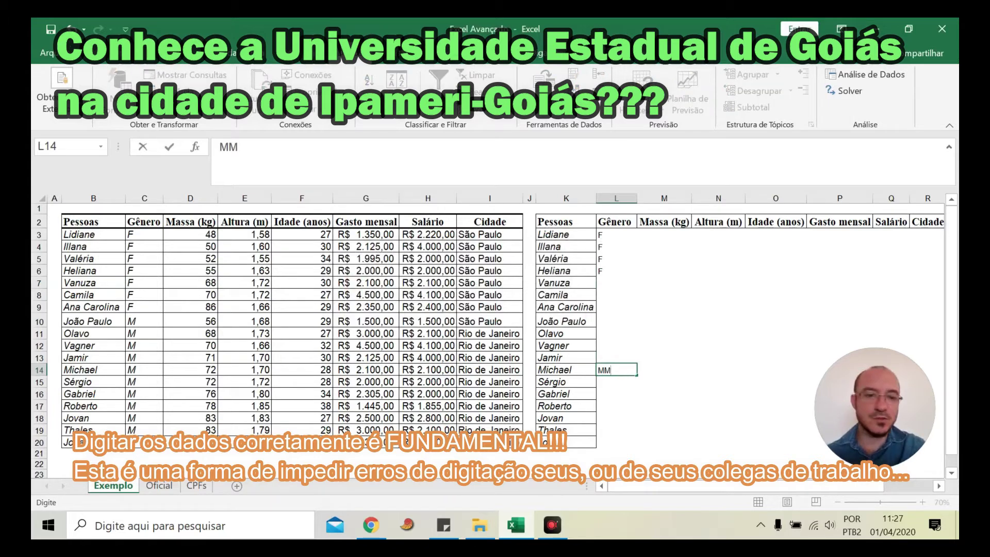
key("Return")
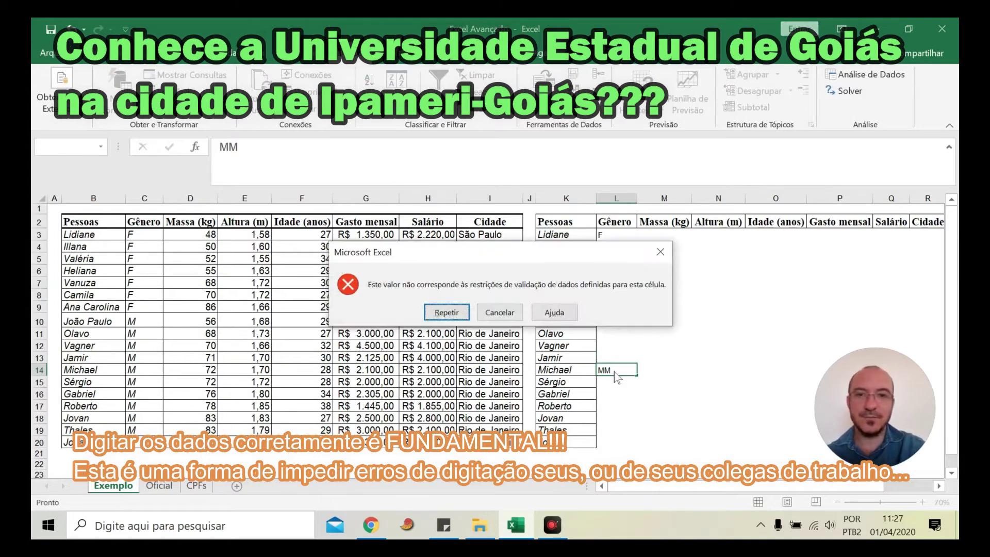
left_click(500, 313)
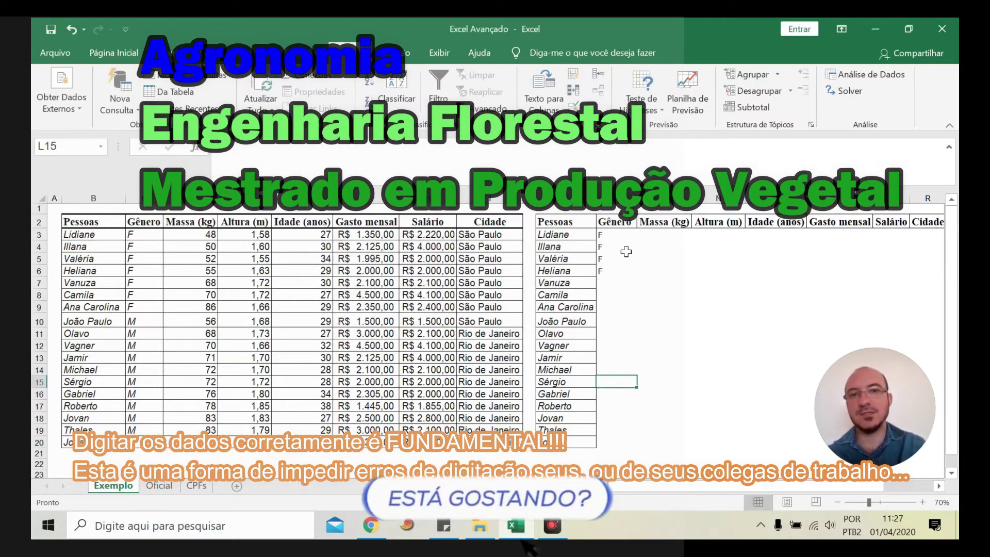
Step: Open data validation for the empty Massa (kg) cells M3:M20 and choose Número inteiro as the allowed type
left_click(664, 240)
left_click_drag(664, 241, 671, 450)
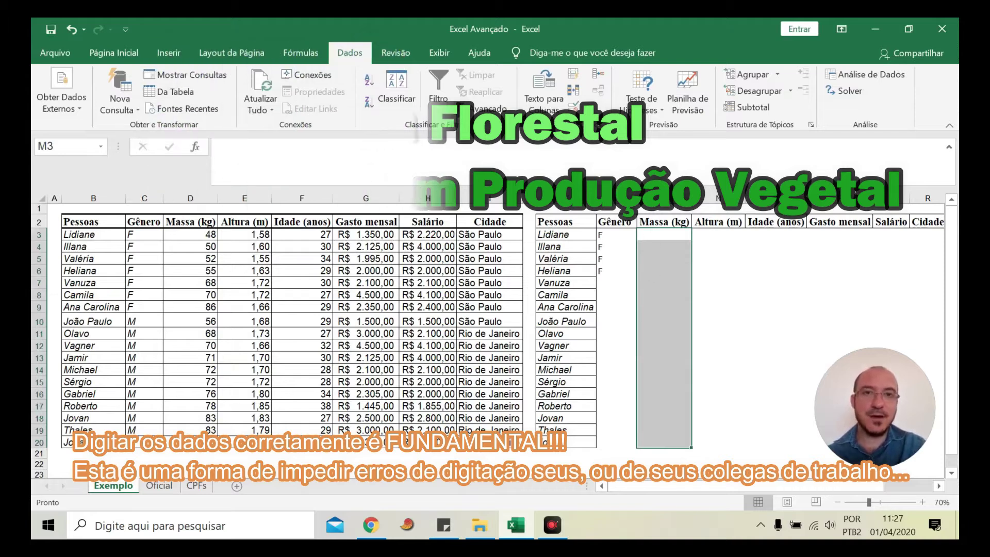
left_click(586, 106)
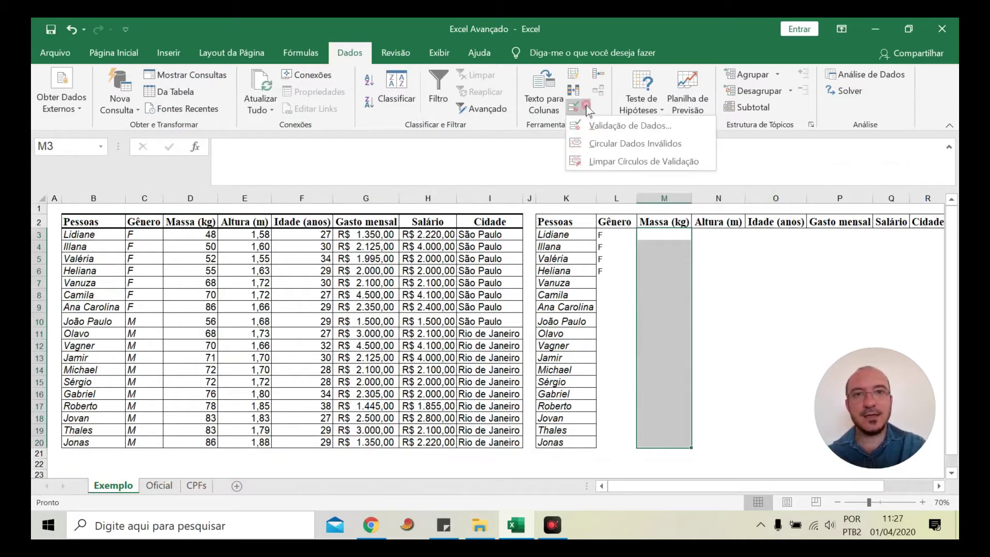
left_click(602, 128)
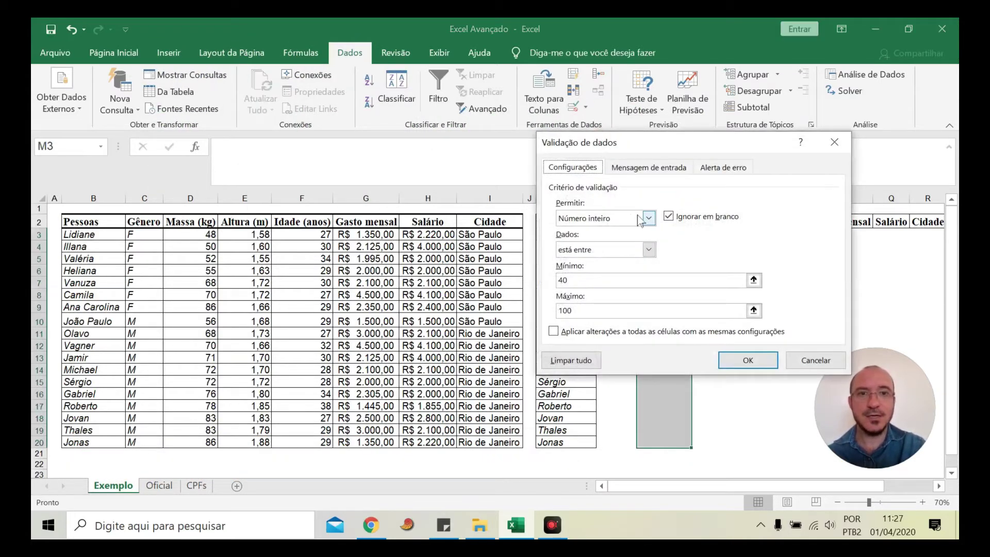
left_click(648, 219)
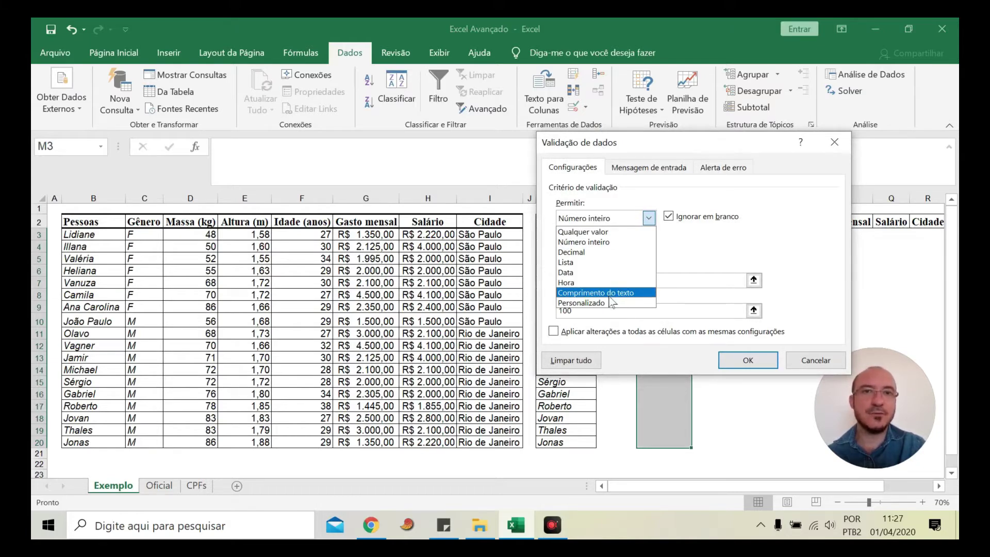
left_click(596, 242)
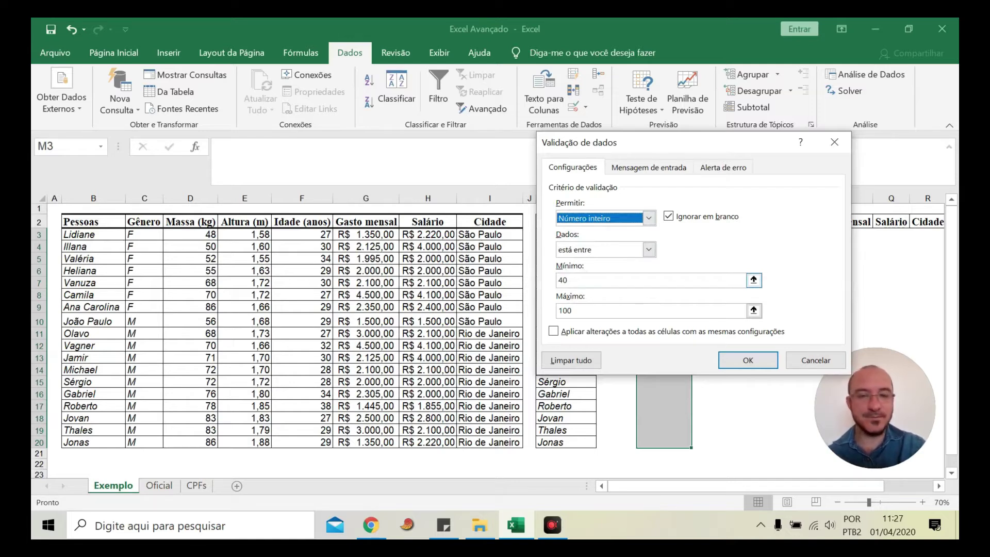
key("Tab")
key("Tab")
key("Tab")
key("Tab")
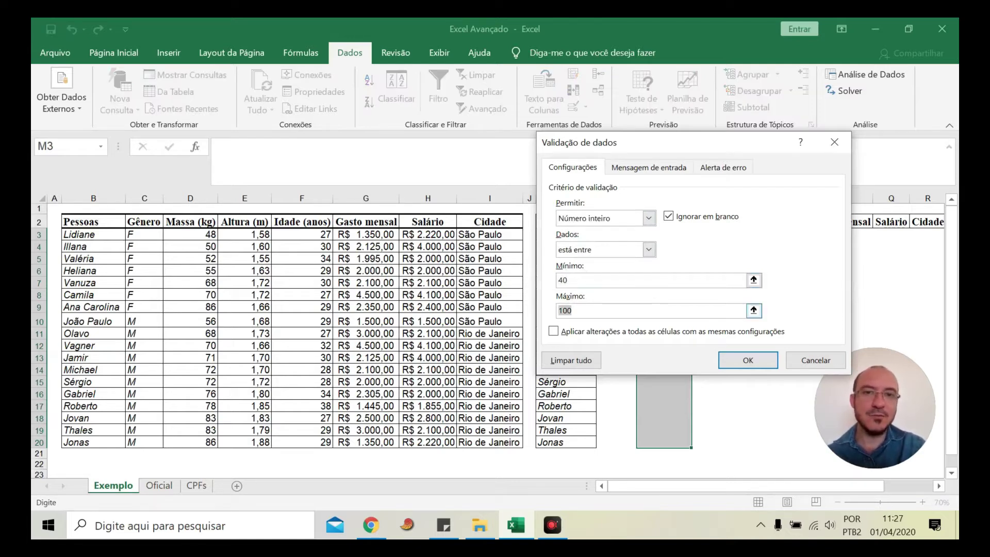
Step: Try the conditions não está entre, é maior do que and é menor ou igual a on the Massa (kg) rule, and restore está entre
left_click(629, 254)
left_click(589, 273)
left_click(593, 249)
left_click(582, 304)
left_click(593, 250)
left_click(586, 334)
left_click(590, 250)
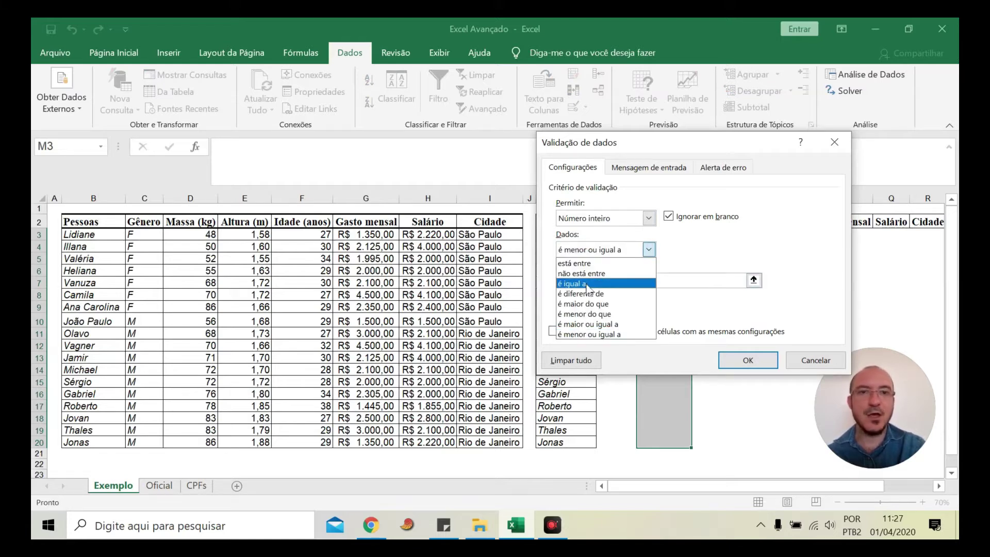
left_click(581, 263)
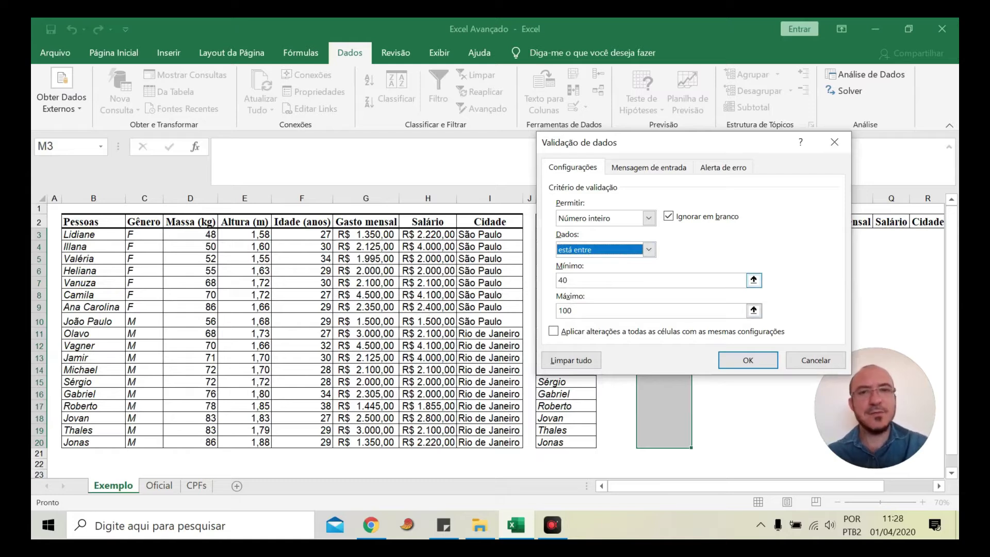
Step: Set the maximum of the Massa (kg) whole-number rule to 150 and apply the validation
left_click(580, 311)
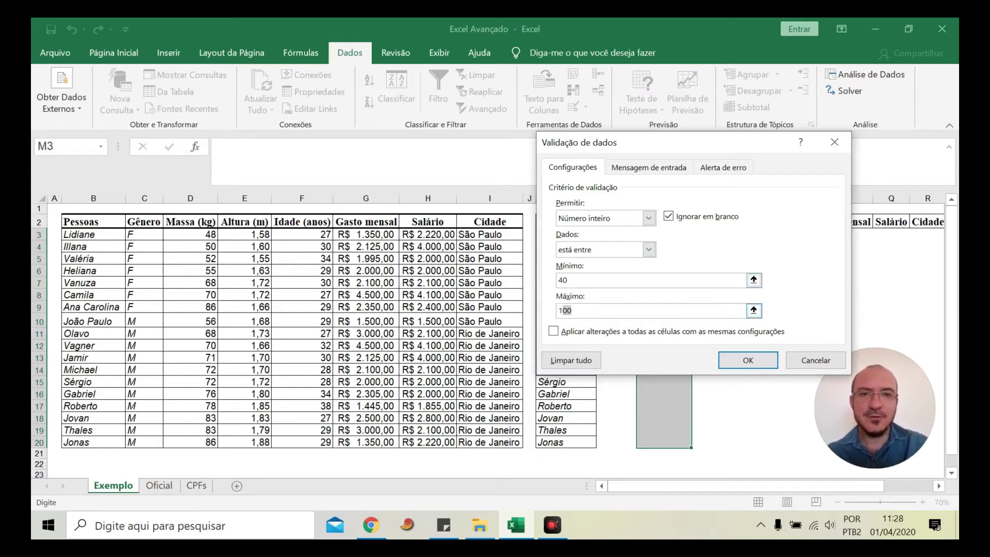
type("5")
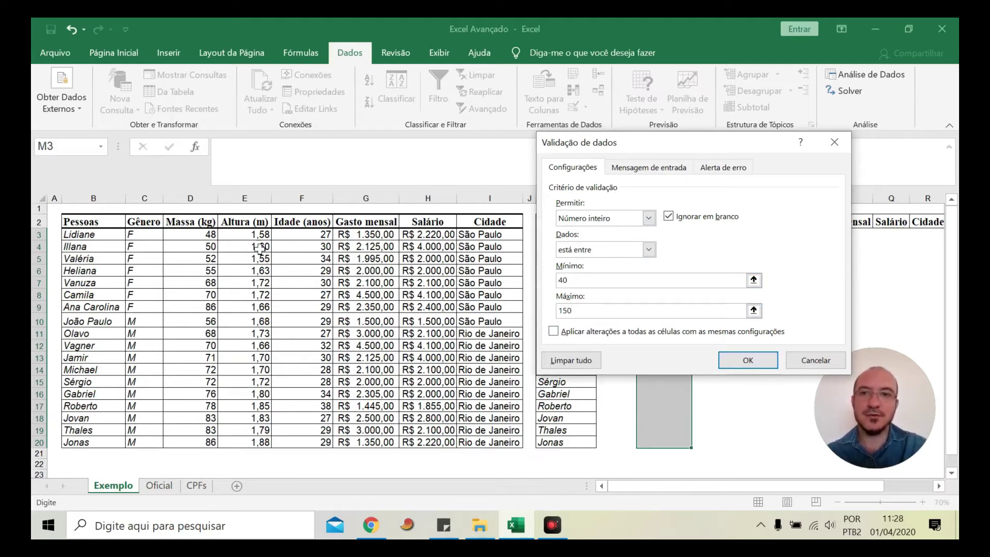
left_click(747, 360)
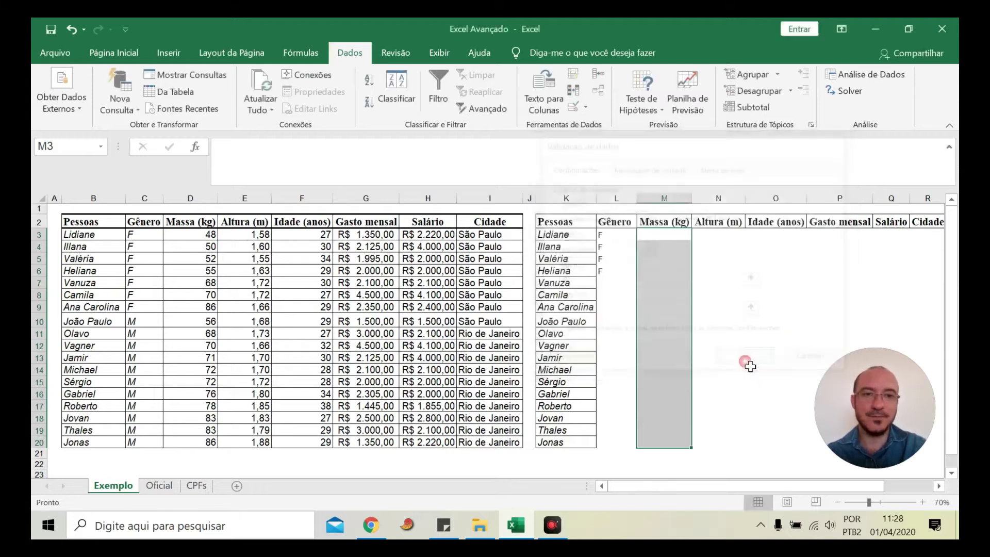
Step: Enter 48 as the Massa (kg) value in cell M3
left_click(667, 240)
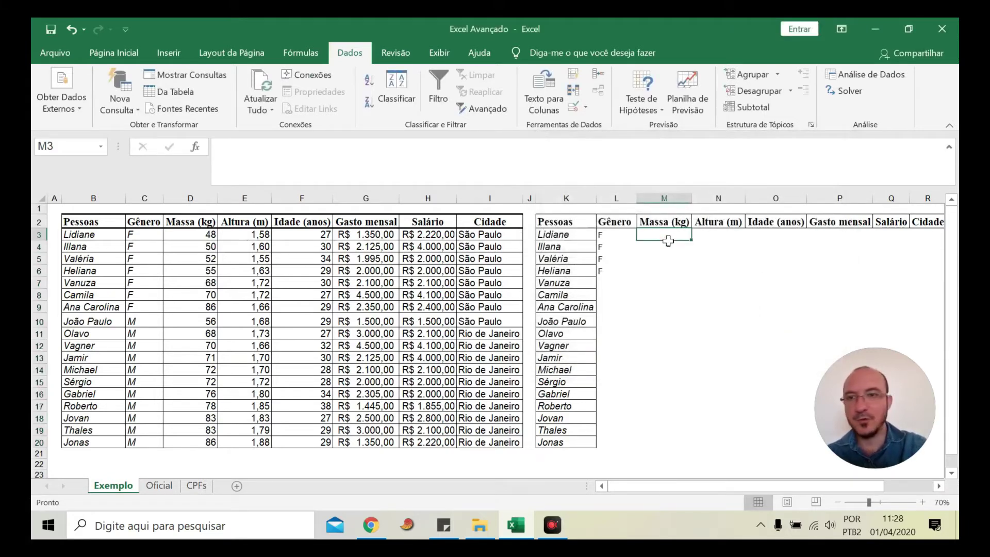
type("48")
key("Return")
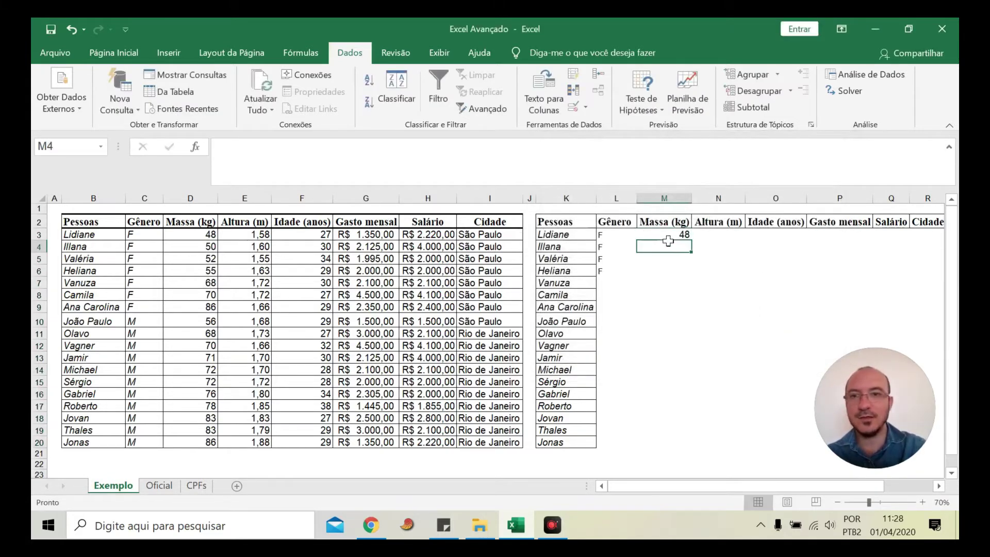
Step: Try to enter the decimal value 50,2 in Massa (kg) cell M4 to test the whole-number rule, and cancel the entry
type("5")
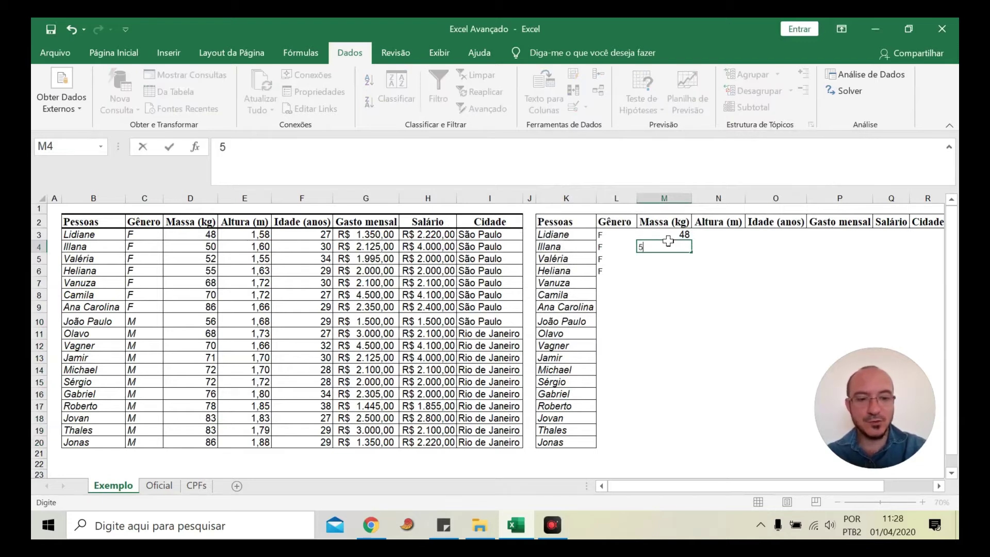
type("0,2")
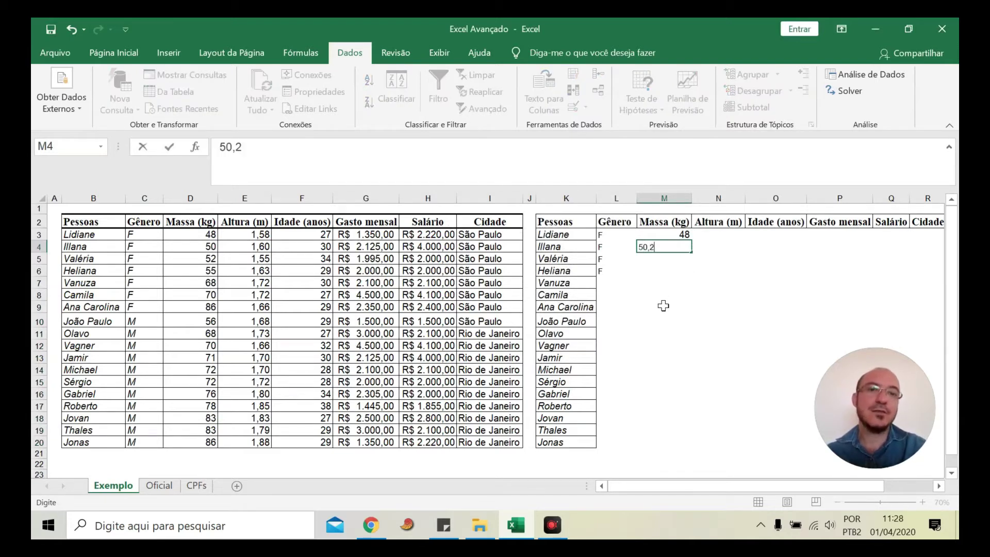
key("Return")
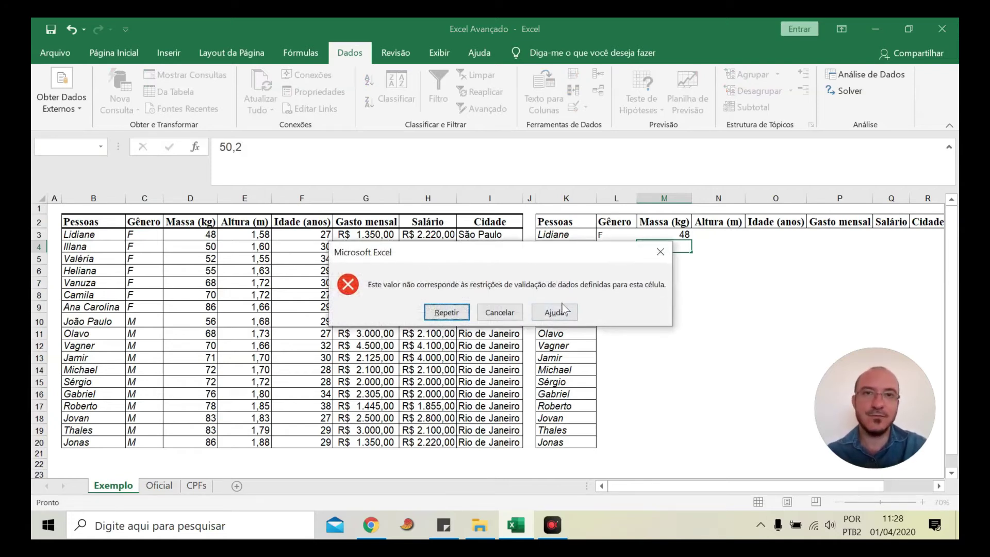
left_click(502, 314)
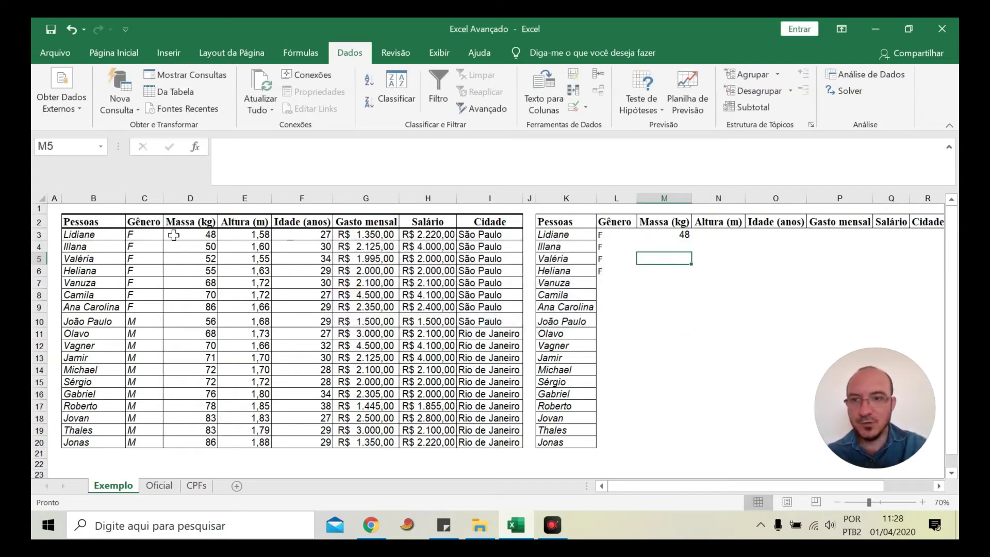
Step: Enter 50 as the Massa (kg) value in cell M4
key("Up")
type("50")
key("Return")
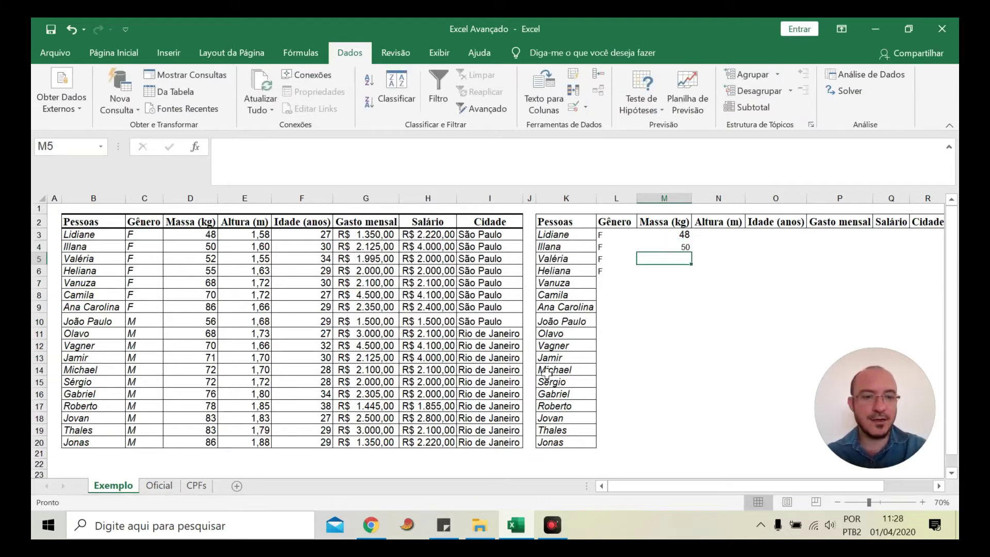
Step: Try to enter 151 in Massa (kg) cell M5 to test the upper limit, and cancel the entry
type("151")
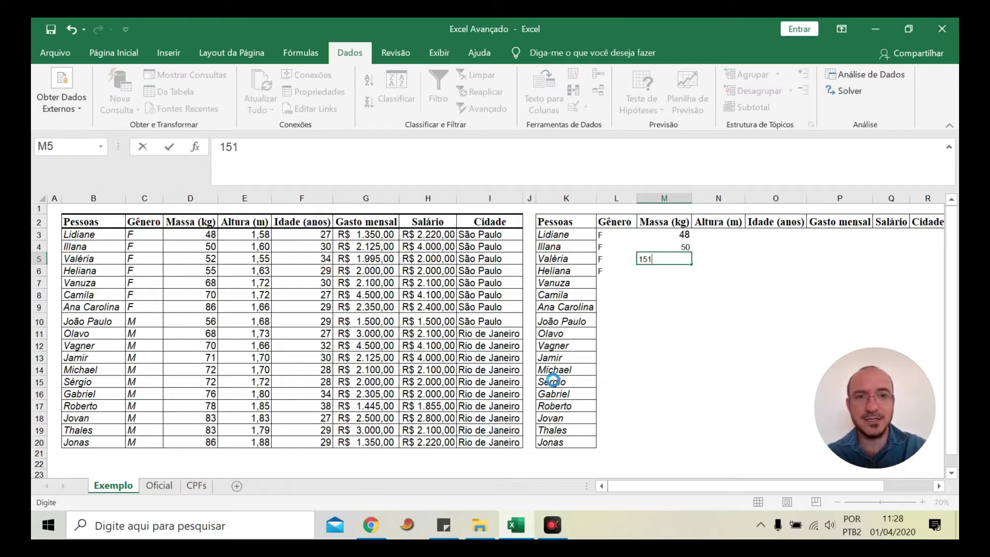
key("Return")
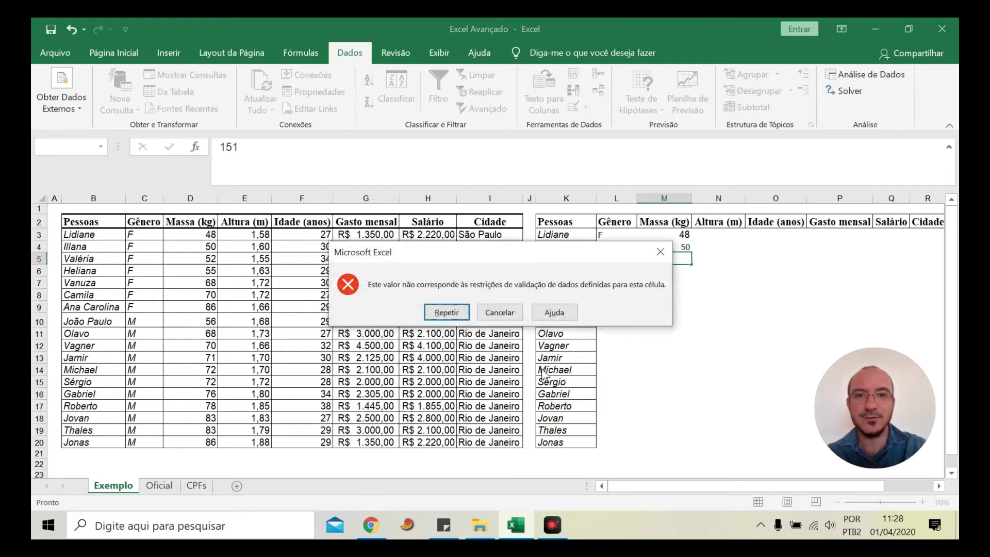
left_click(494, 313)
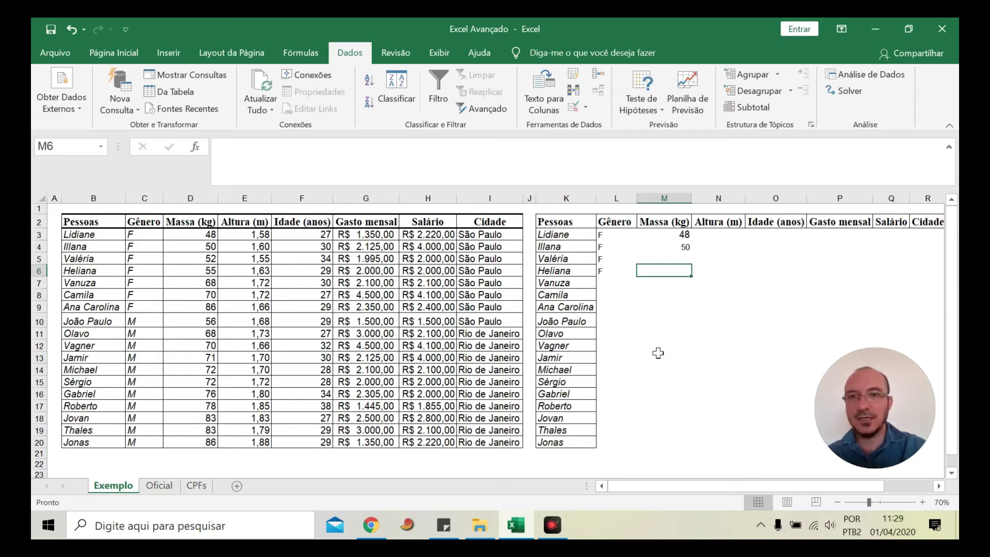
Step: Apply data validation to the Altura (m) cells N3:N20, allowing only Decimal values between 1,48 and 1,98
left_click_drag(717, 234, 716, 443)
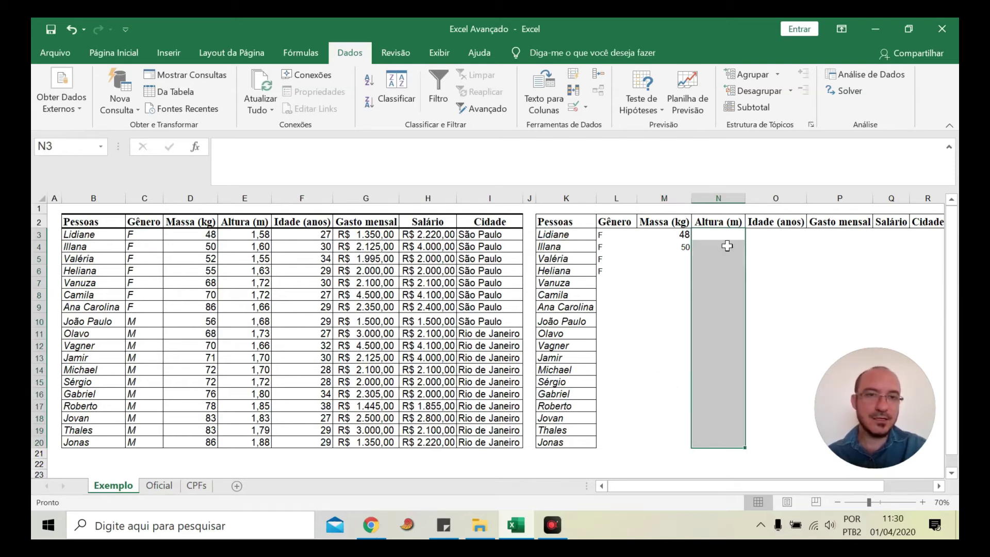
left_click(585, 107)
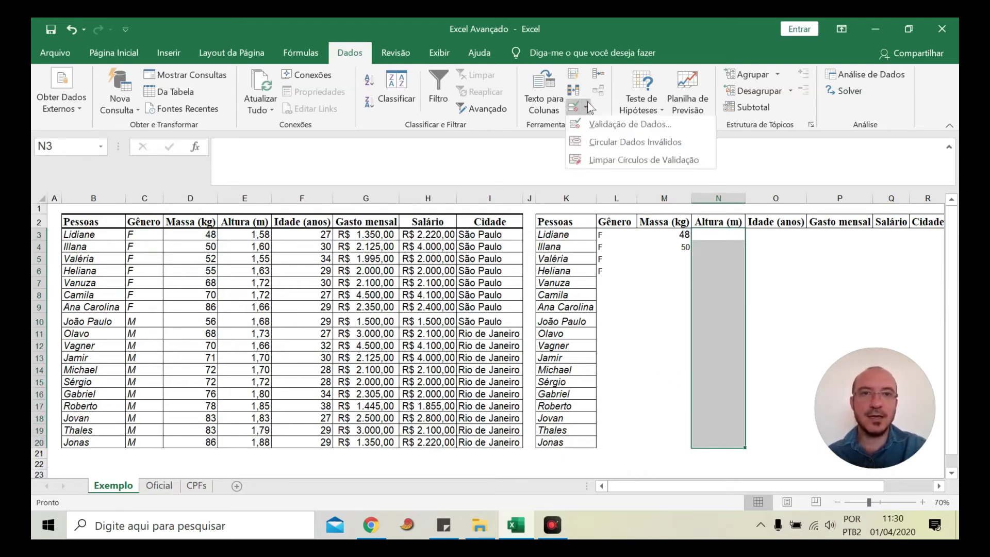
left_click(598, 127)
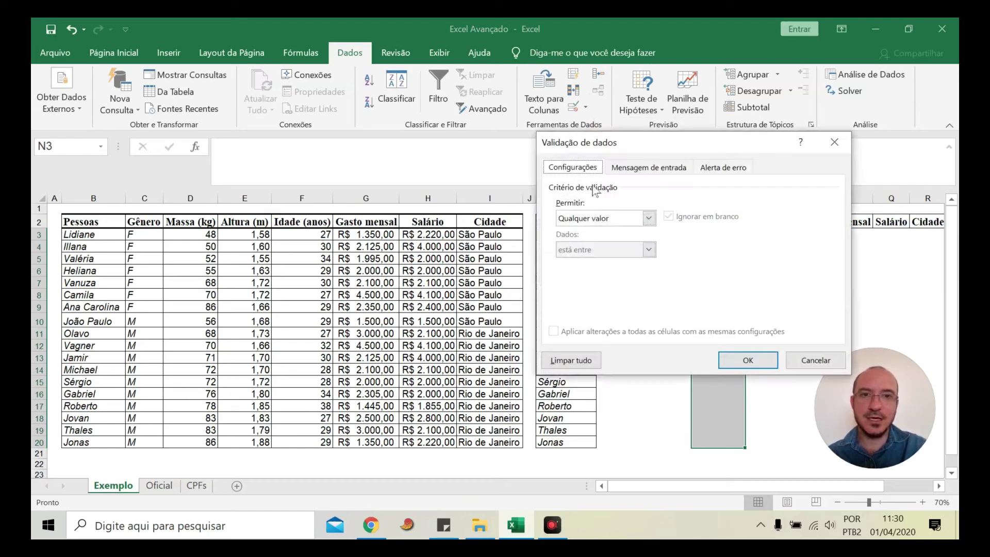
left_click(648, 218)
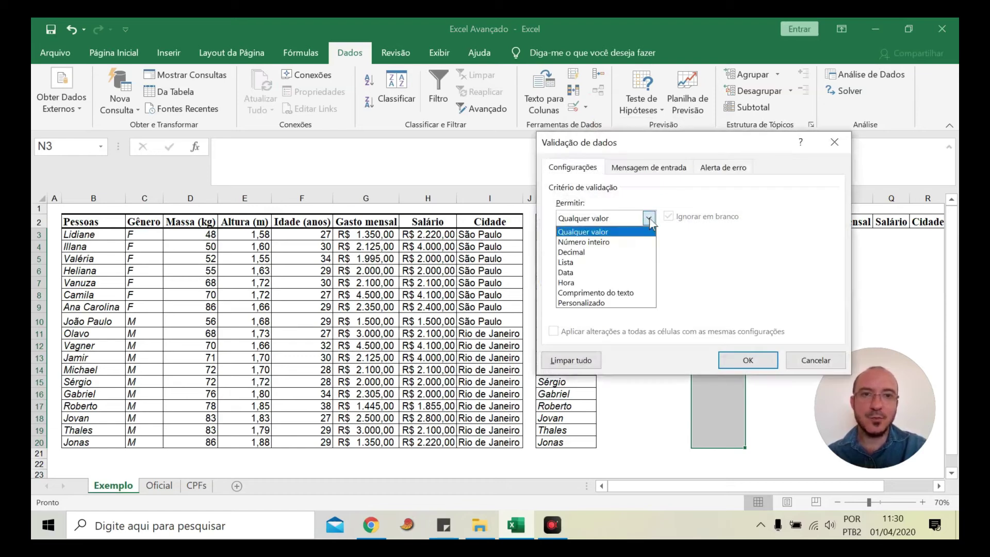
left_click(596, 252)
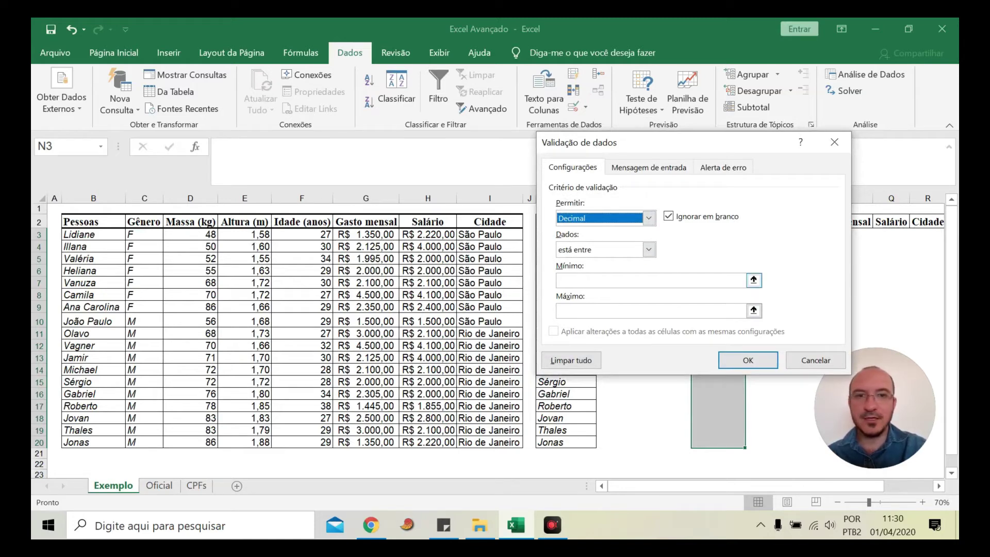
left_click(608, 278)
type("1,48")
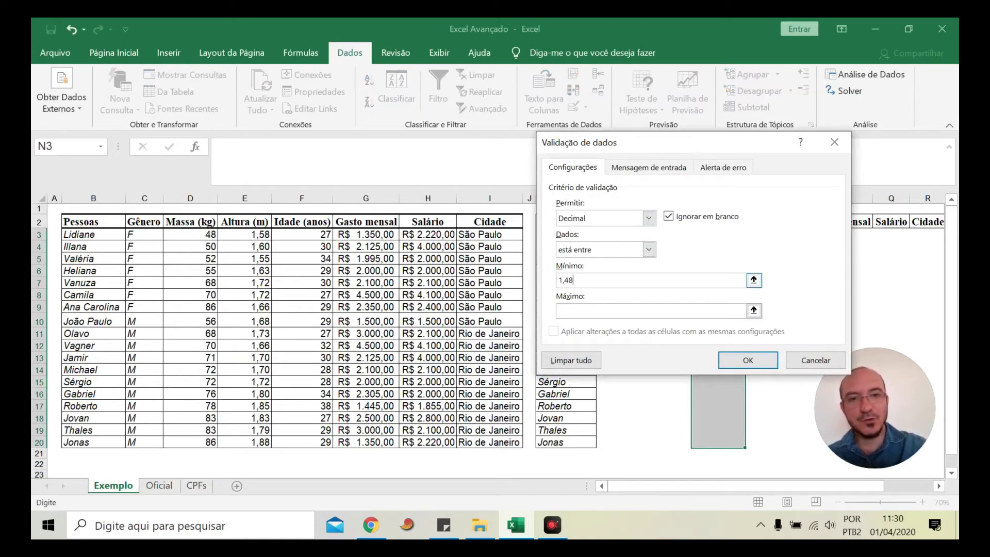
left_click(625, 309)
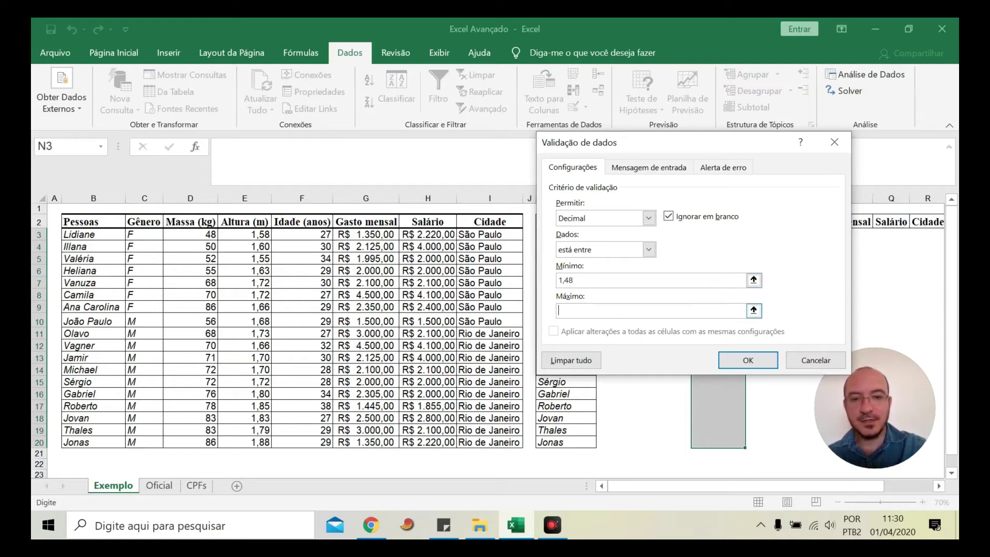
type("1,98")
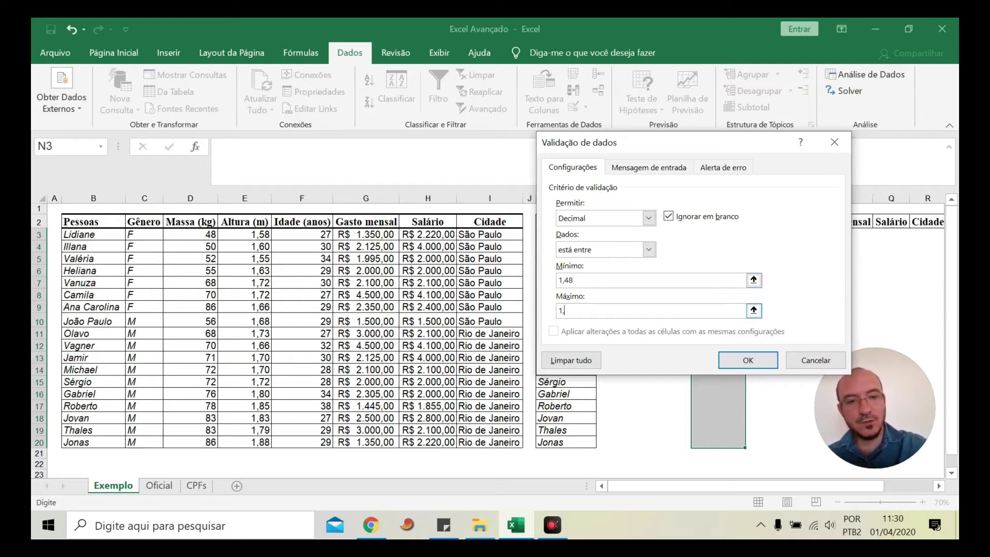
left_click(746, 361)
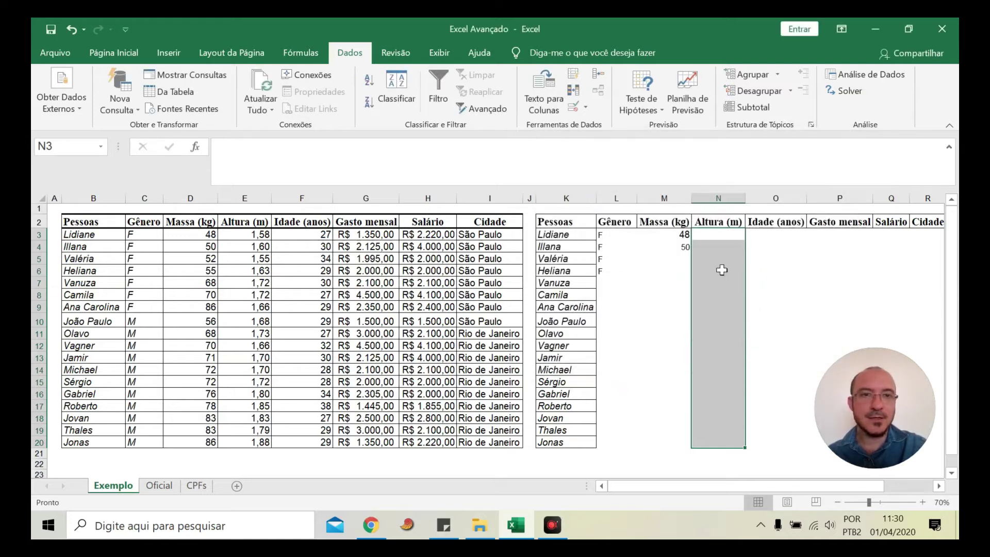
Step: Enter 1,49 as the Altura (m) value in cell N3
left_click(719, 241)
type("1")
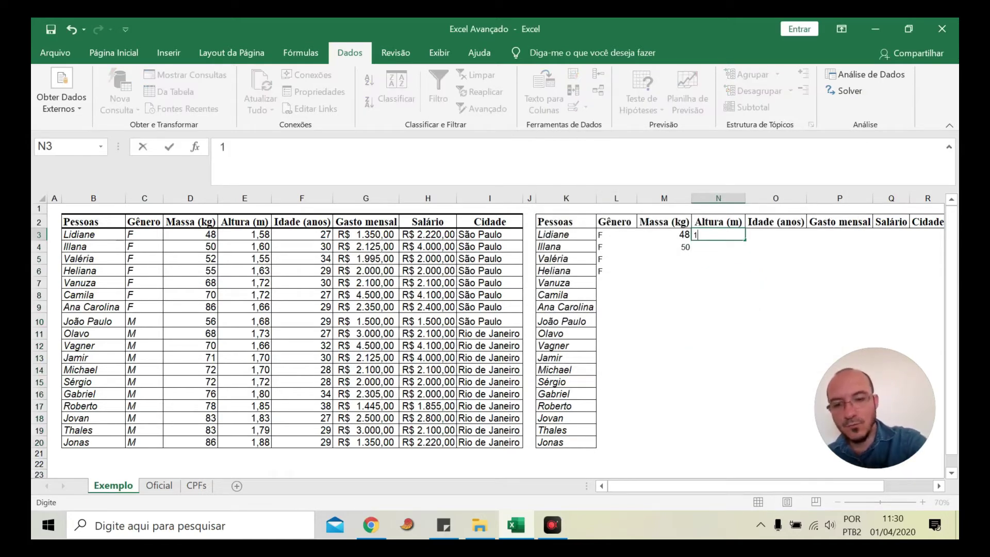
type(",49")
left_click(729, 250)
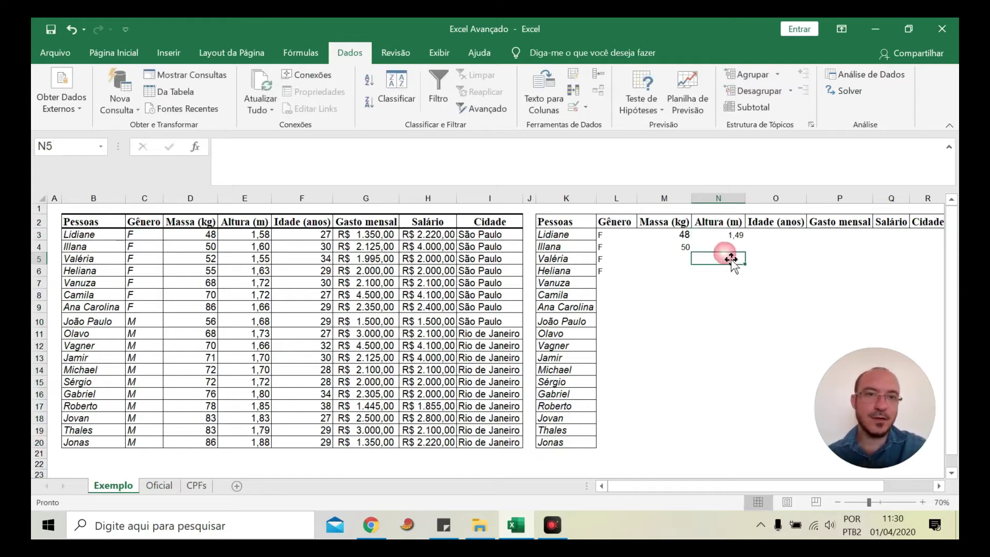
Step: Try to enter 1,47 in Altura (m) cell N4 to test the lower limit, and cancel the entry
type("1,5")
key("BackSpace")
type("47")
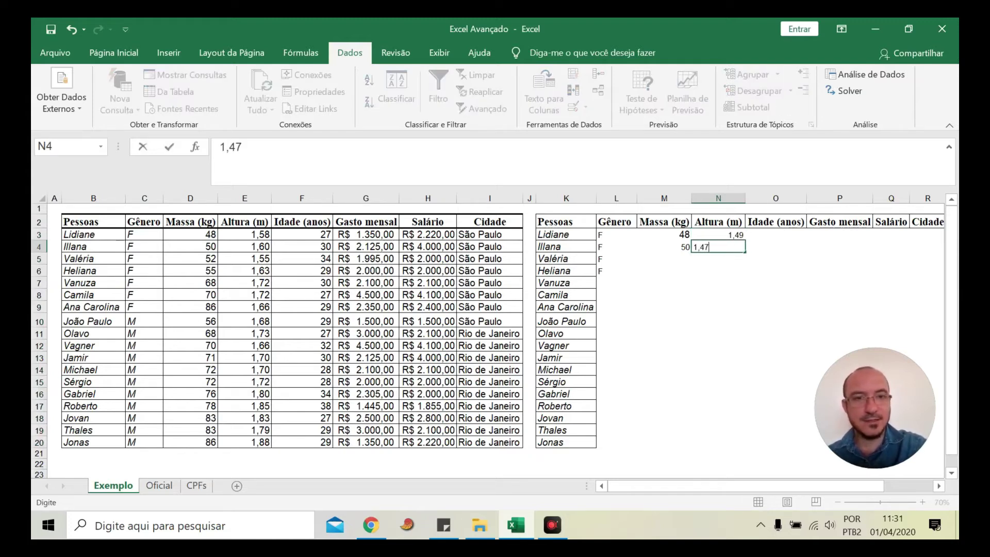
key("Return")
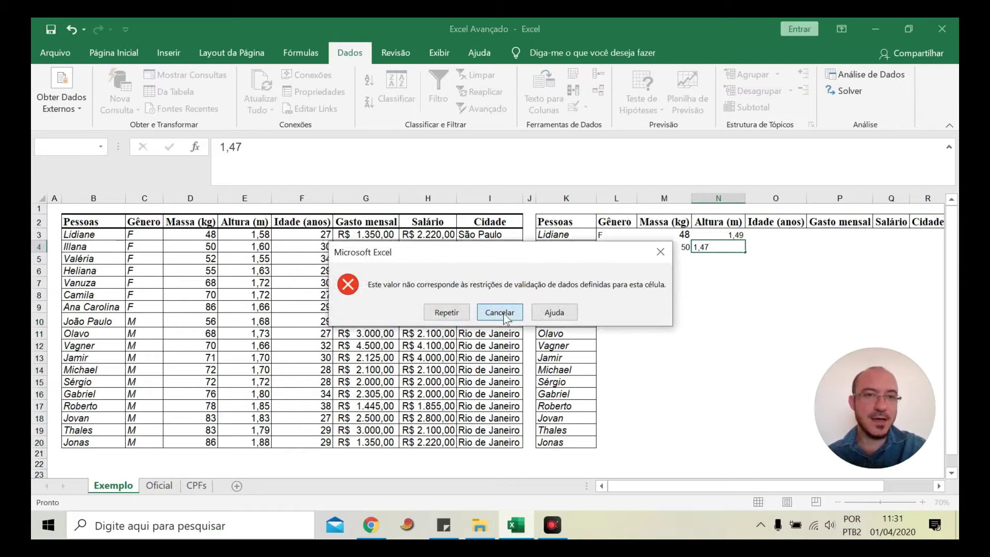
left_click(499, 313)
Step: Try to enter 1,99 in Altura (m) cell N4 to test the upper limit, and cancel the entry
type("1,99")
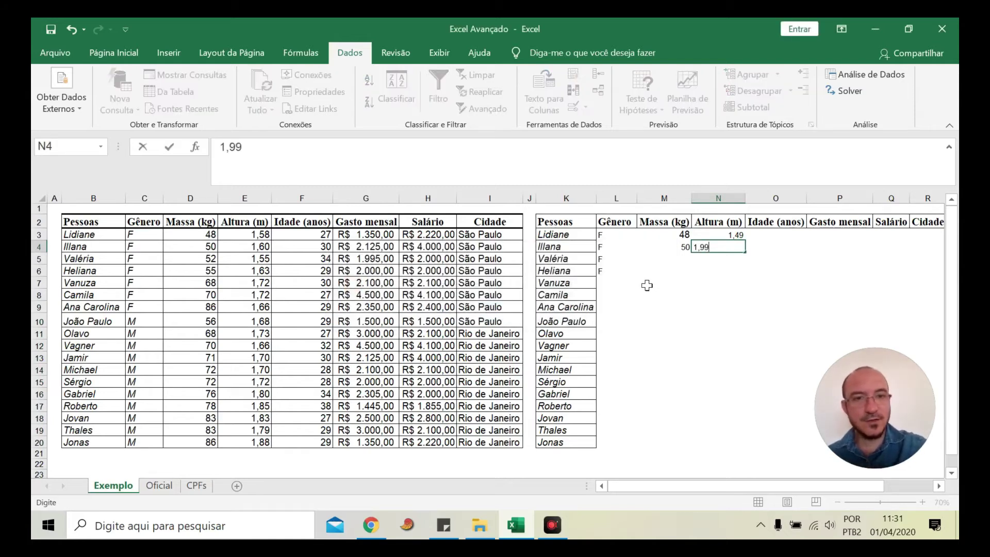
key("Return")
left_click(495, 312)
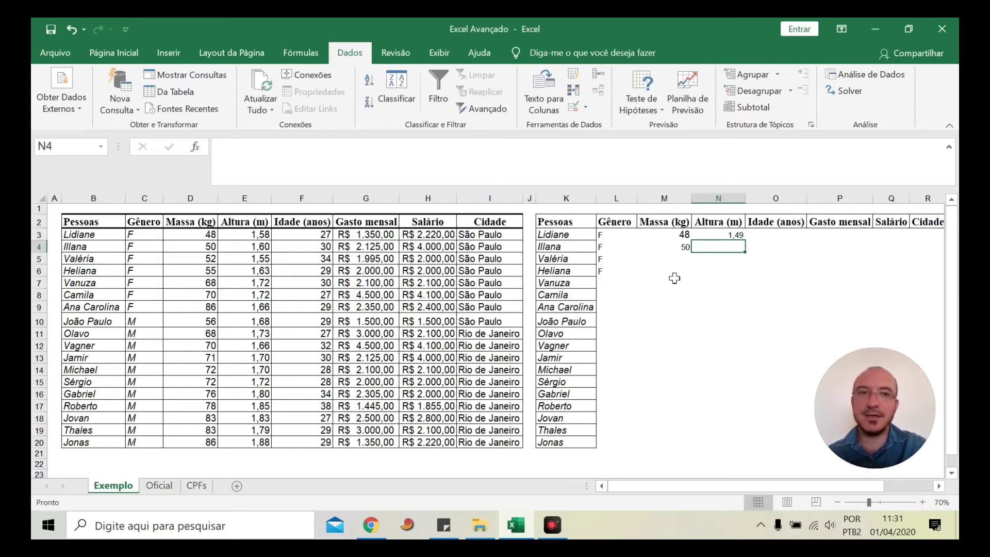
Step: Review the data validation settings of the Altura (m) cells N3:N20 and close them without applying changes
left_click_drag(712, 235, 717, 442)
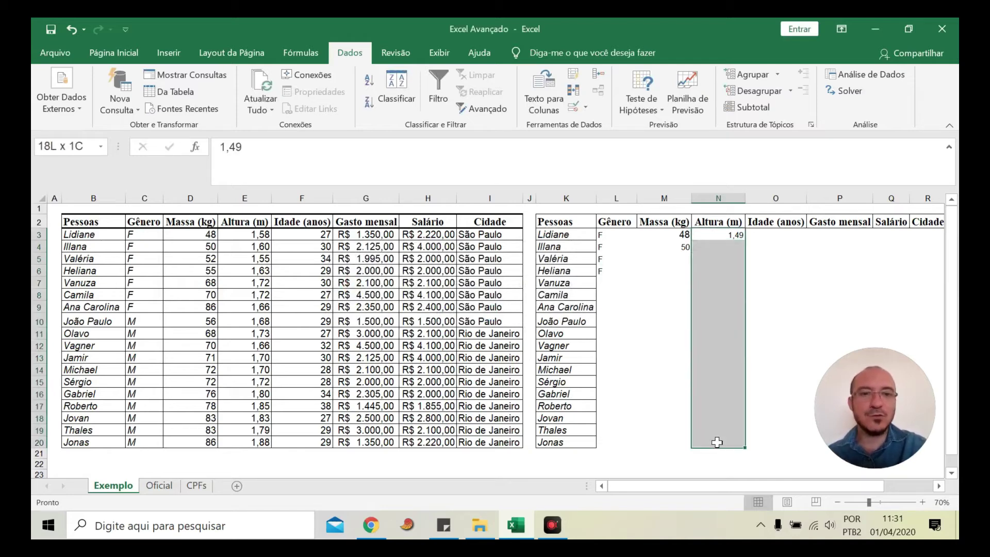
right_click(714, 282)
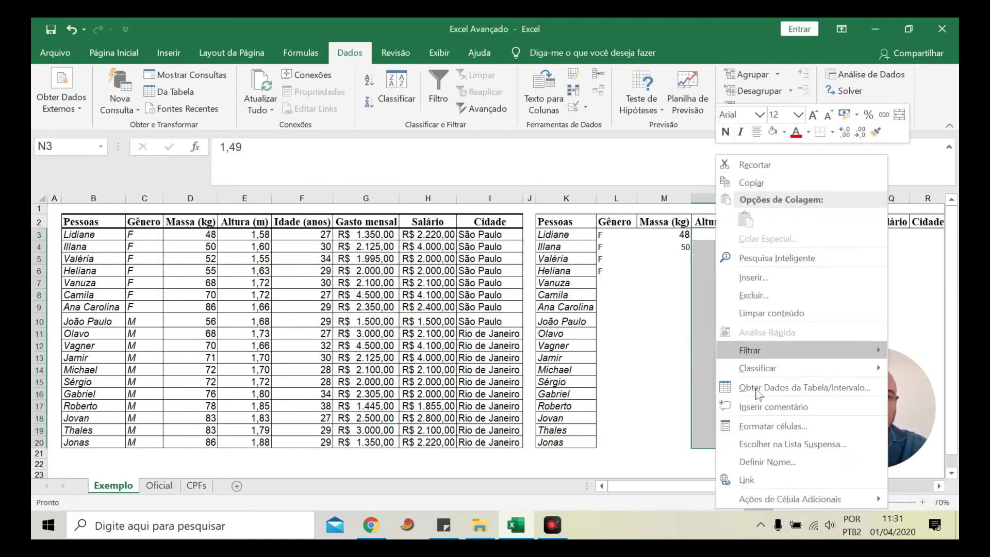
left_click(586, 107)
left_click(600, 126)
left_click_drag(585, 311, 518, 309)
left_click(816, 360)
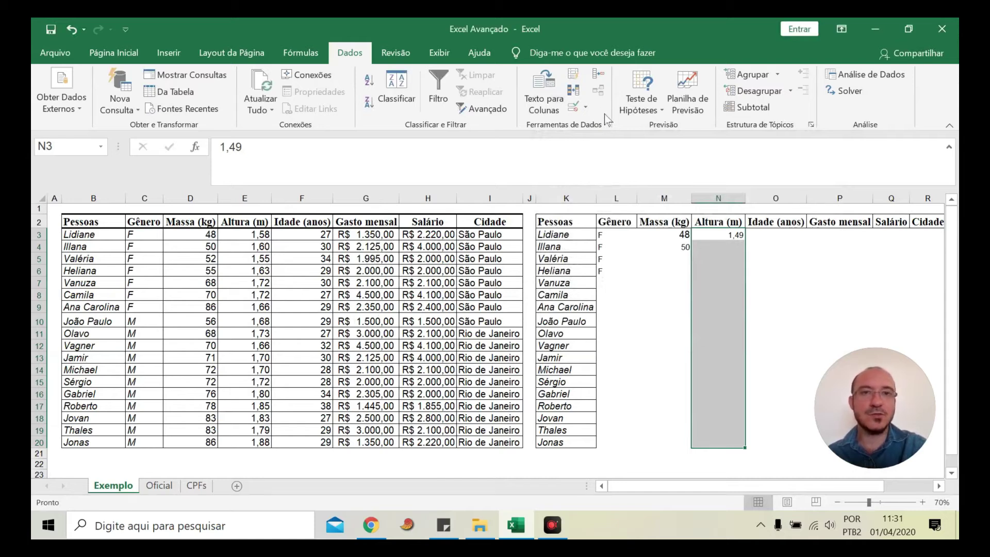
left_click(586, 108)
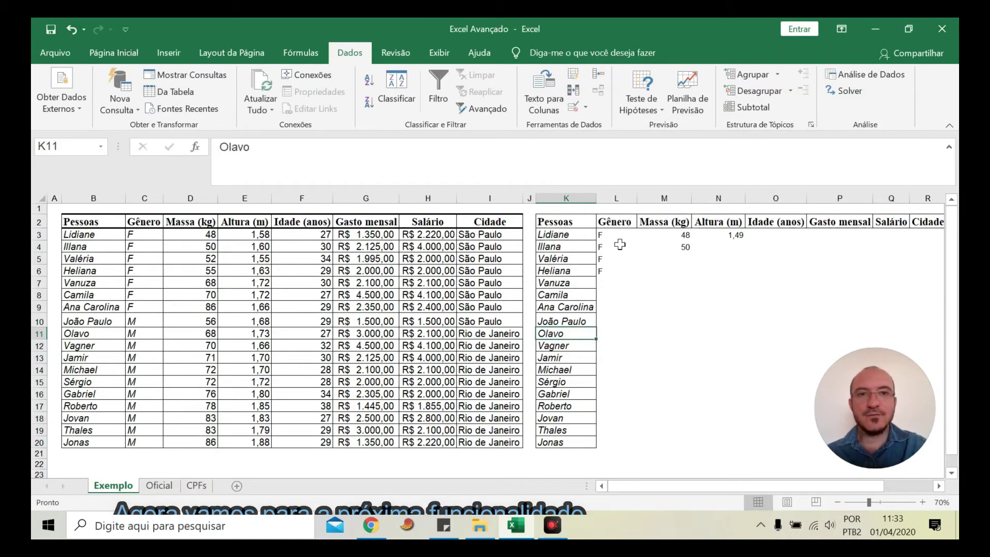
left_click_drag(616, 235, 744, 312)
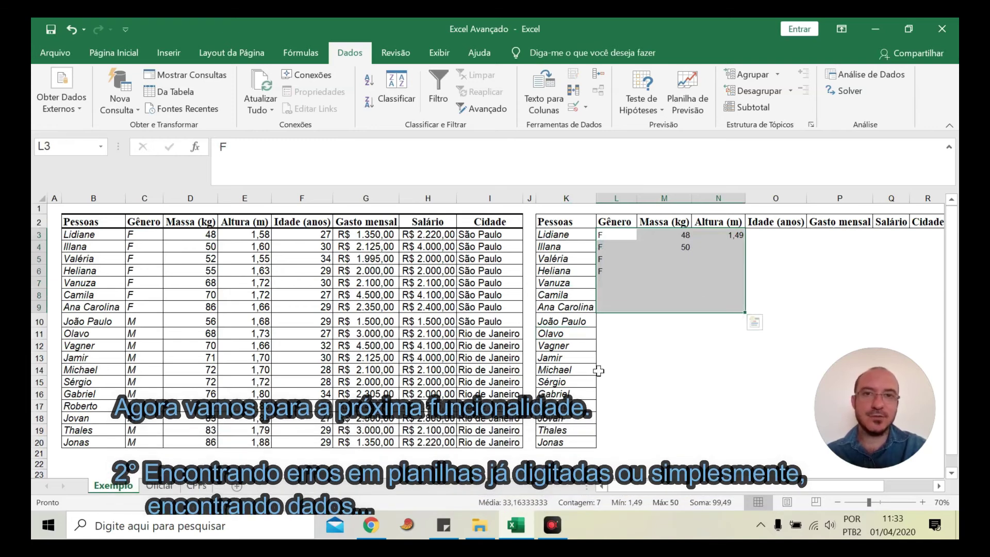
left_click(469, 357)
left_click_drag(616, 235, 734, 280)
left_click(688, 333)
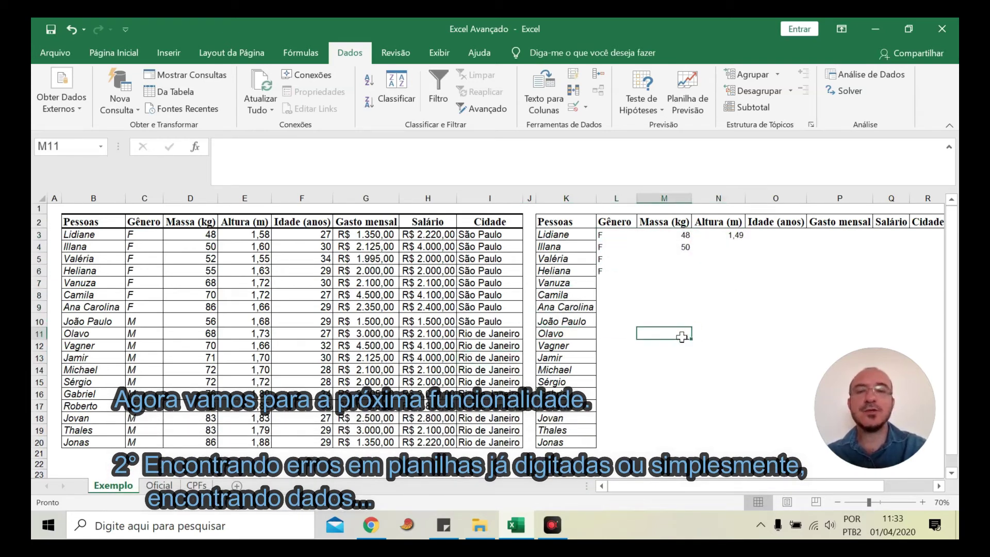
left_click(618, 236)
left_click_drag(628, 273, 721, 449)
left_click(687, 308)
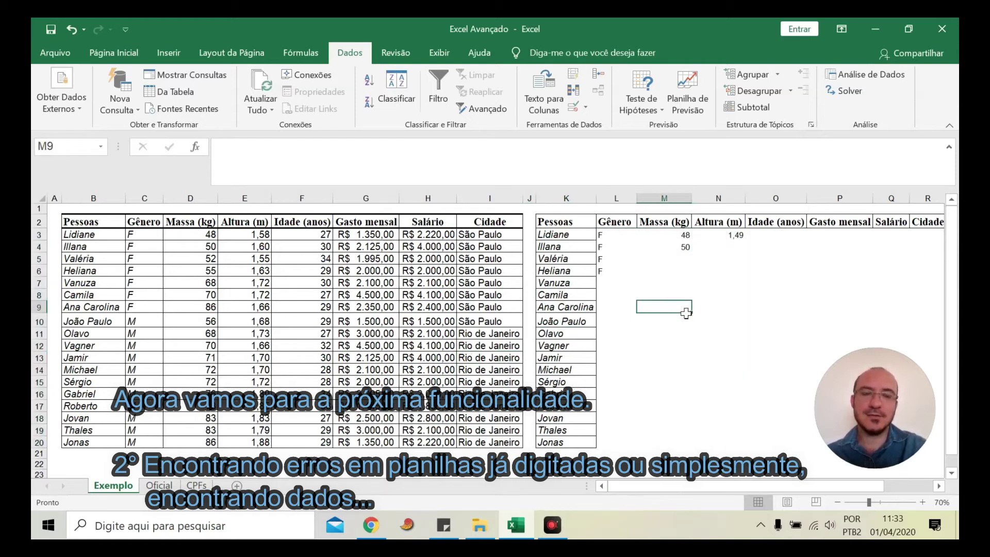
left_click_drag(614, 239, 615, 449)
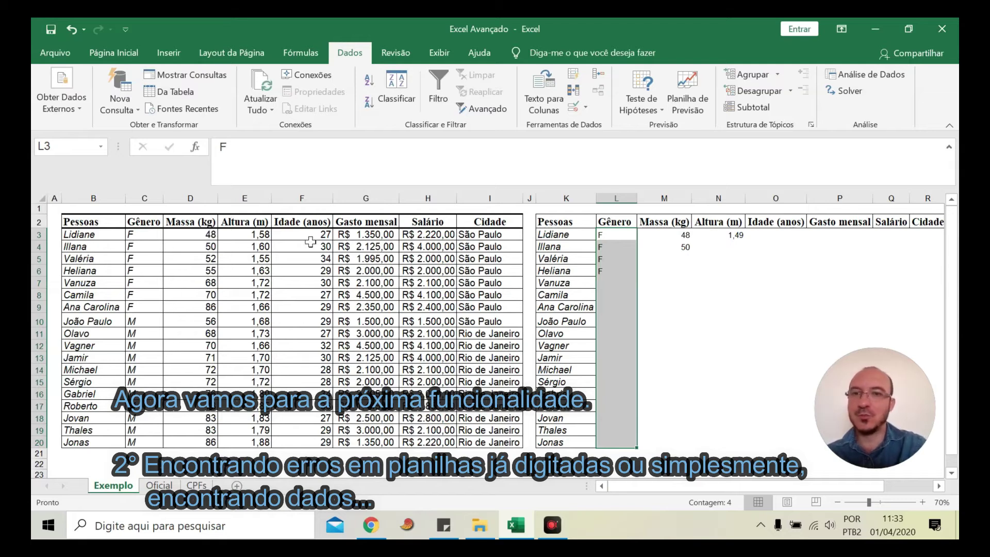
left_click_drag(304, 235, 299, 443)
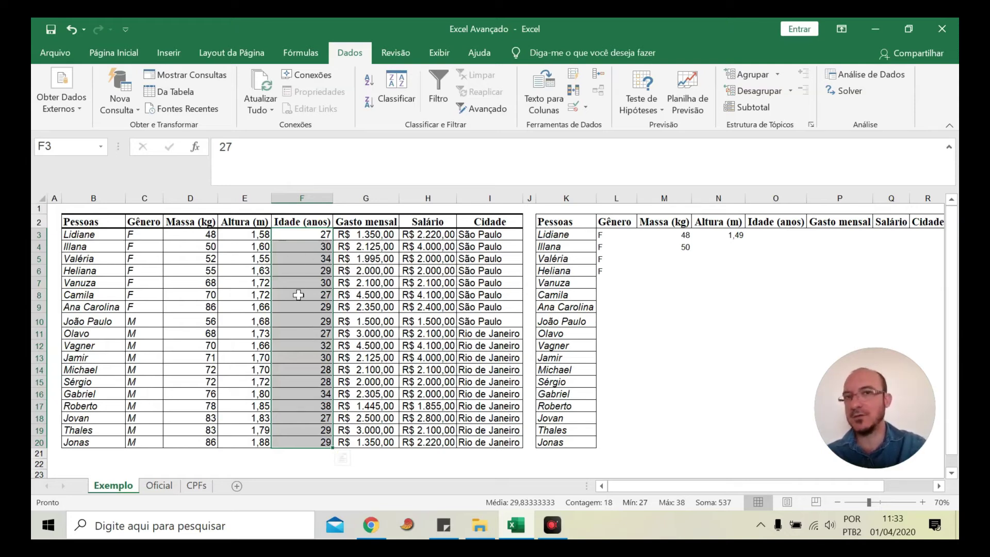
left_click(309, 330)
left_click_drag(301, 234, 299, 446)
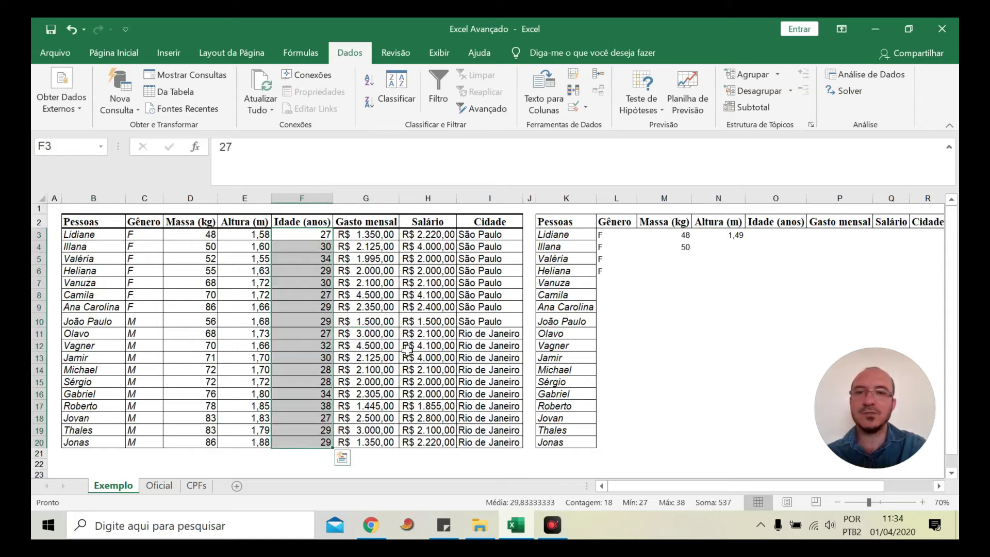
left_click(406, 349)
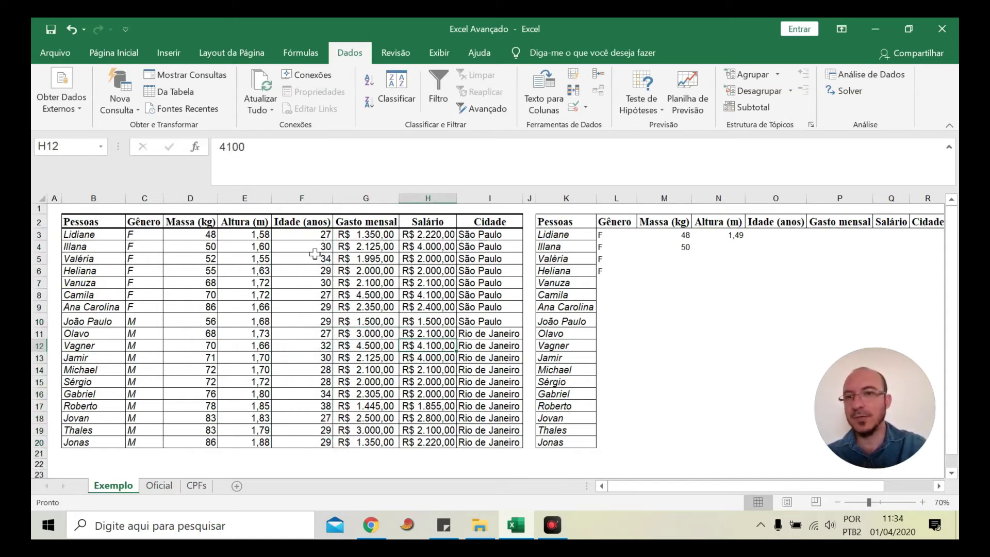
Step: Restrict the first table's Idade (anos) cells F3:F20 to whole numbers (Número inteiro) between 15 and 30 with data validation
left_click_drag(318, 236, 318, 442)
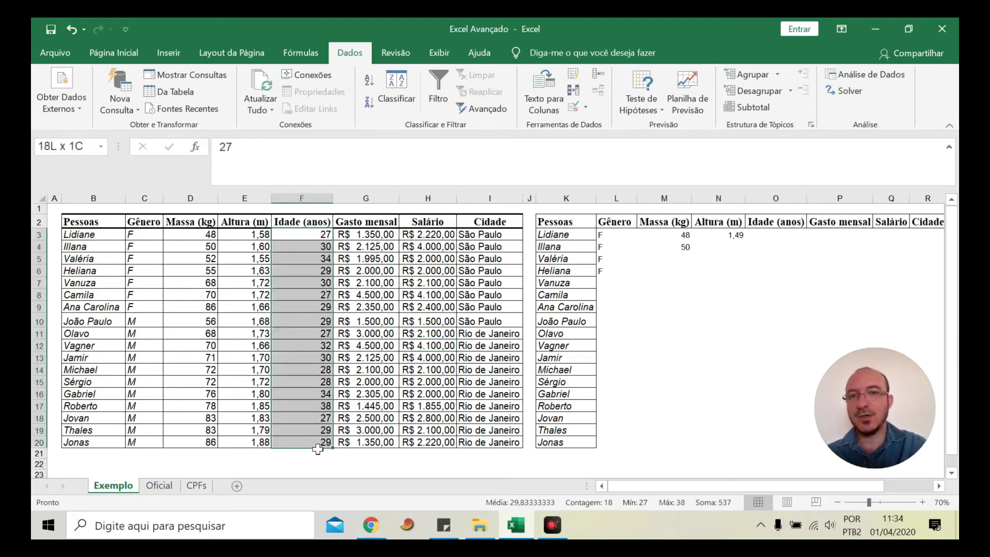
left_click(587, 107)
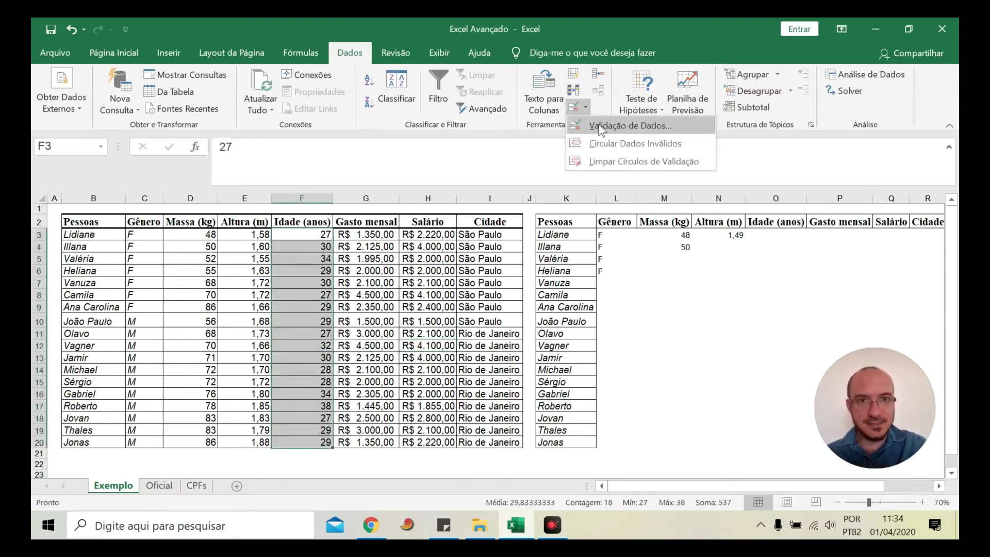
left_click(600, 127)
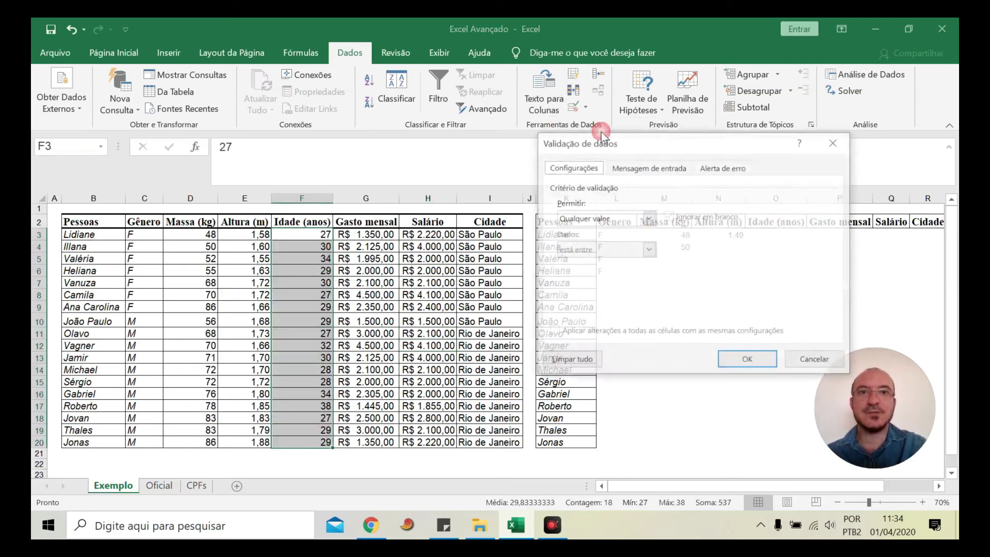
left_click(648, 219)
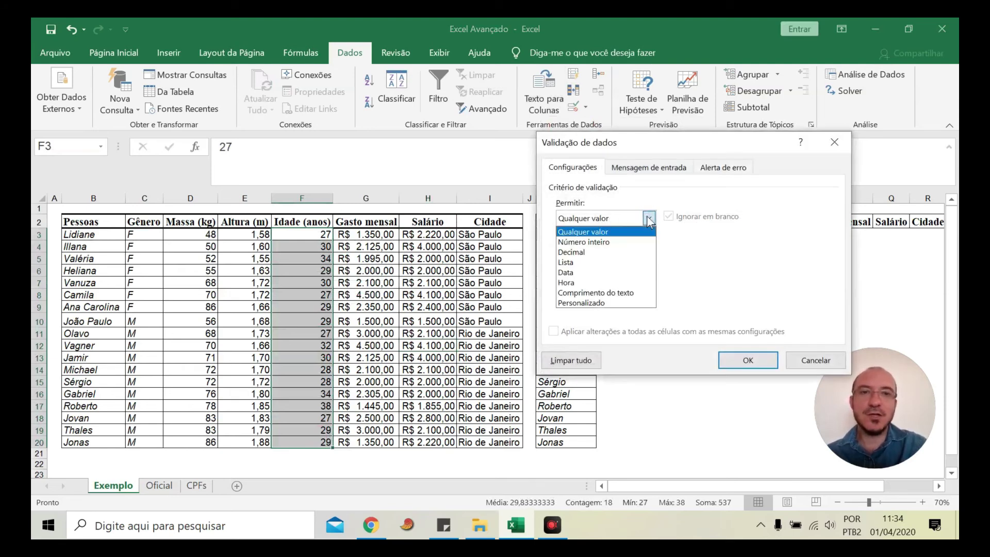
left_click(588, 242)
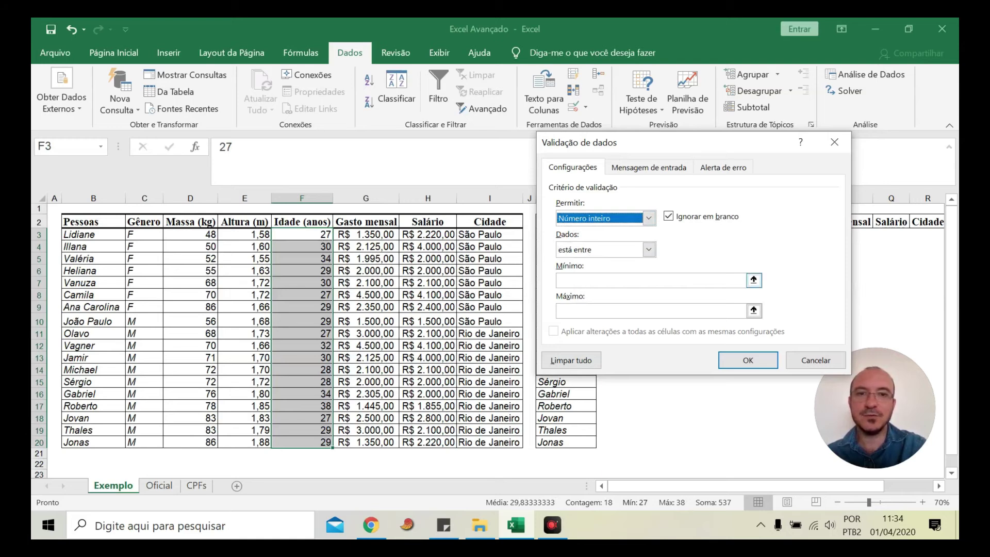
left_click(593, 280)
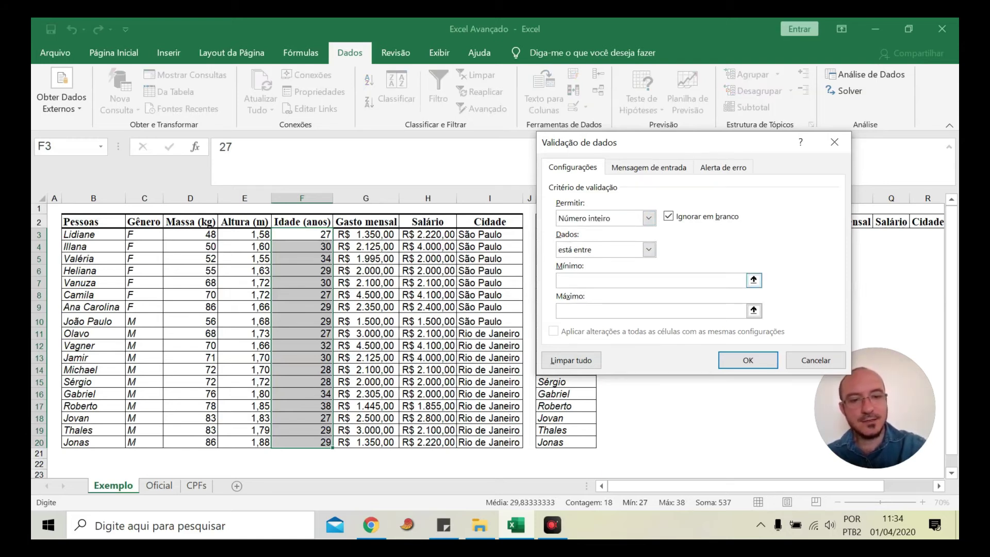
type("15")
key("Tab")
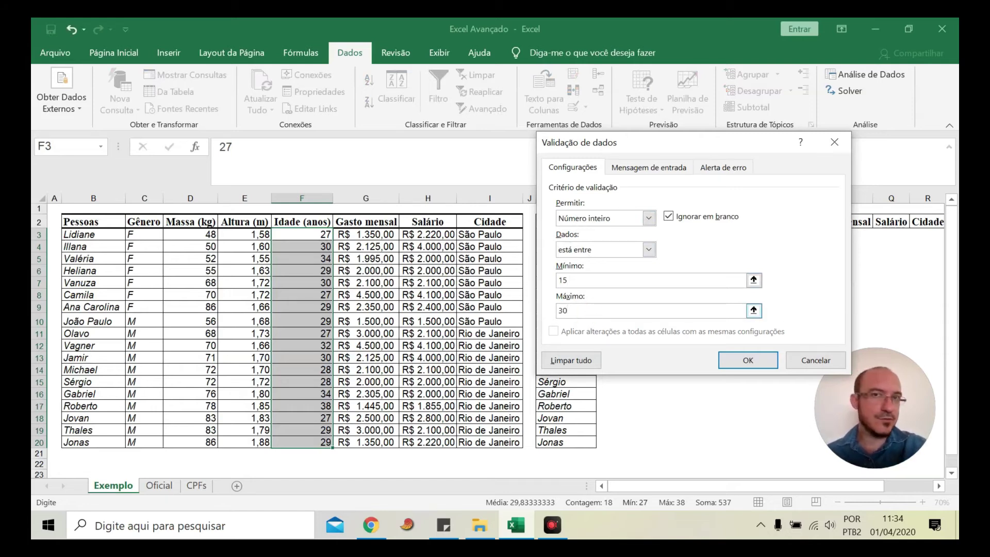
left_click(736, 361)
Step: Circle the invalid data in the Idade (anos) cells F3:F20 and inspect the marked cells F5, F12, F16 and F17
left_click(366, 295)
left_click_drag(314, 238, 310, 442)
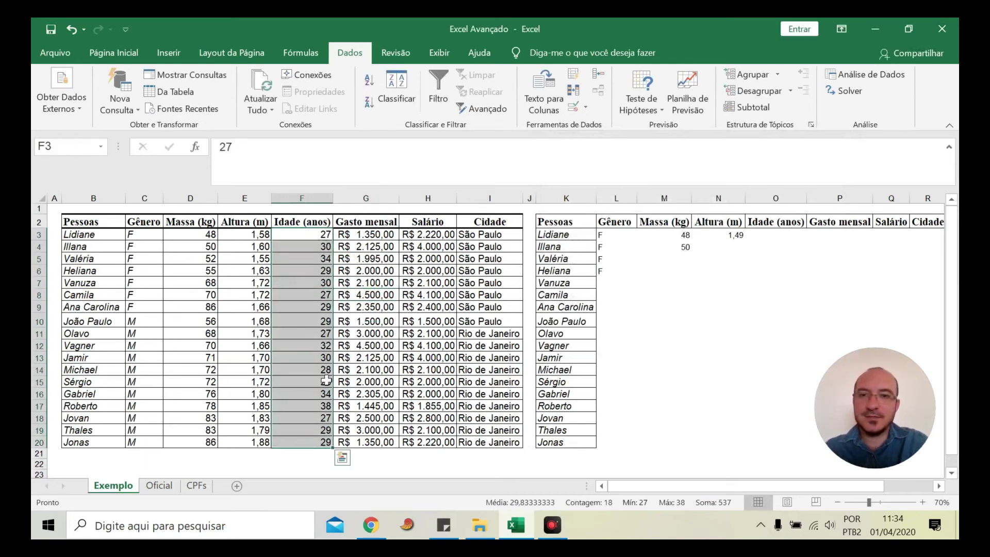
left_click(583, 105)
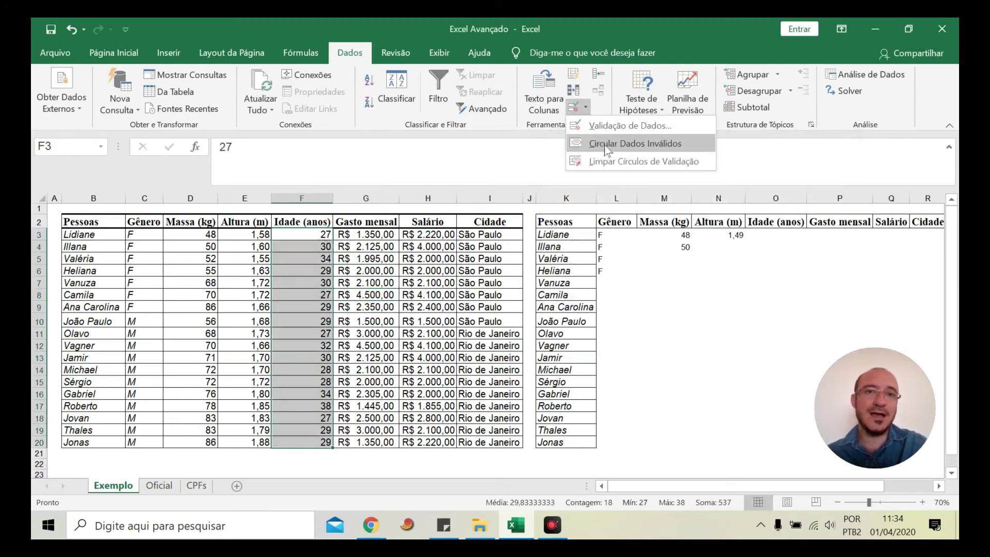
left_click(627, 146)
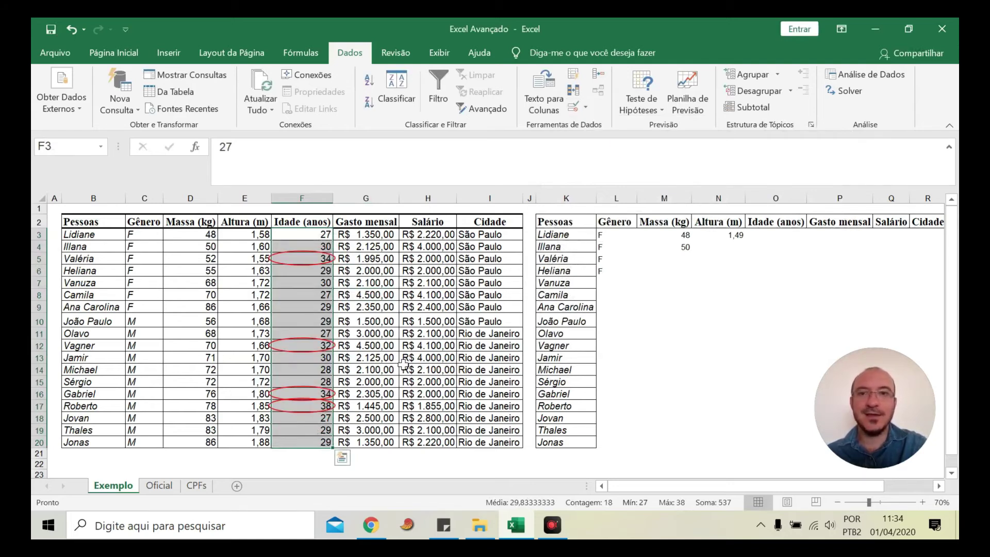
left_click(380, 324)
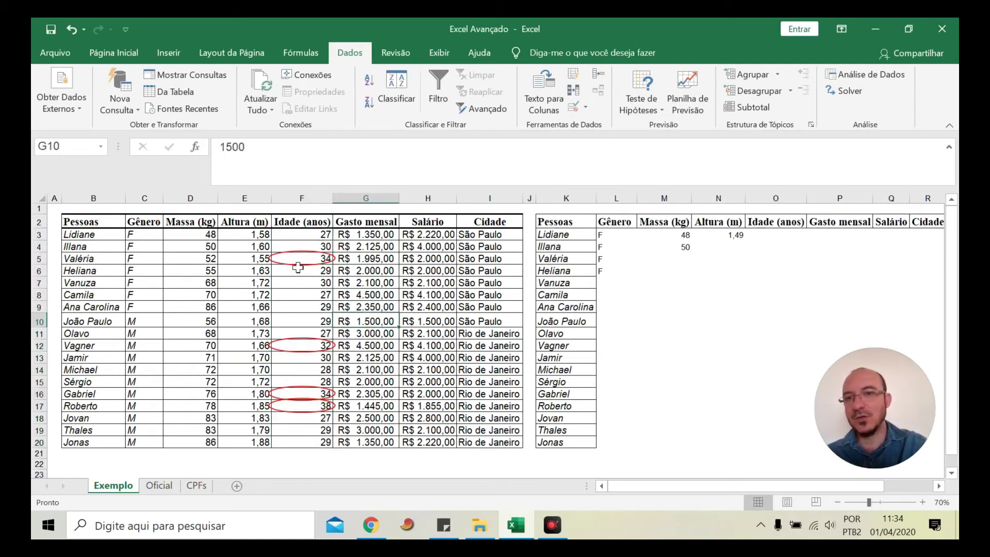
left_click(300, 260)
left_click(304, 345)
left_click(298, 394)
left_click(302, 405)
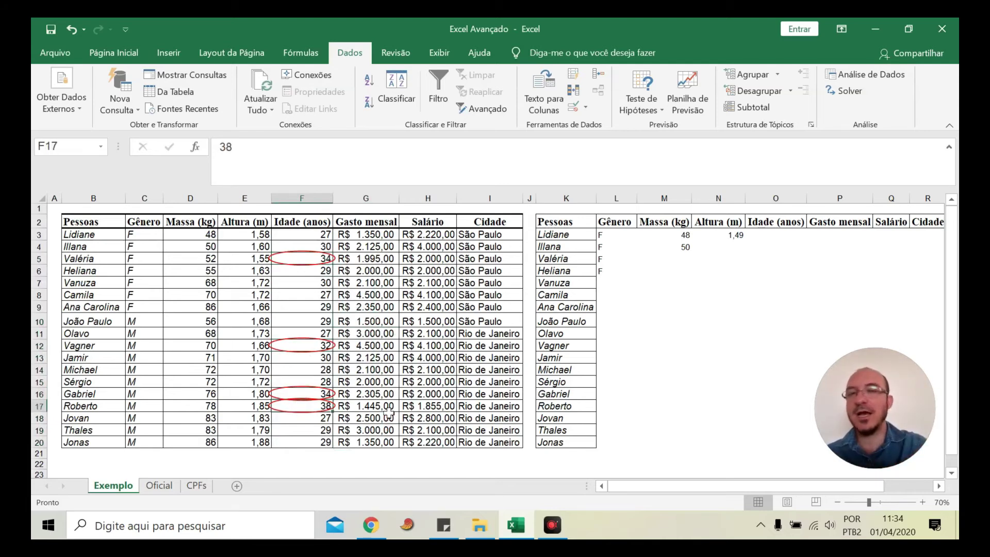
Step: Clear the validation circles from the Idade (anos) column of the first table
left_click_drag(288, 237, 298, 444)
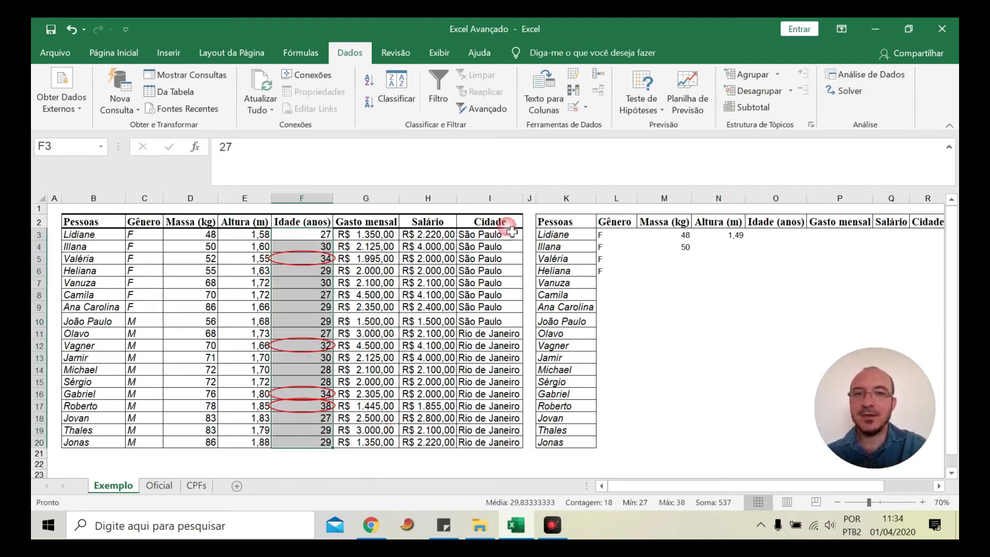
left_click(587, 108)
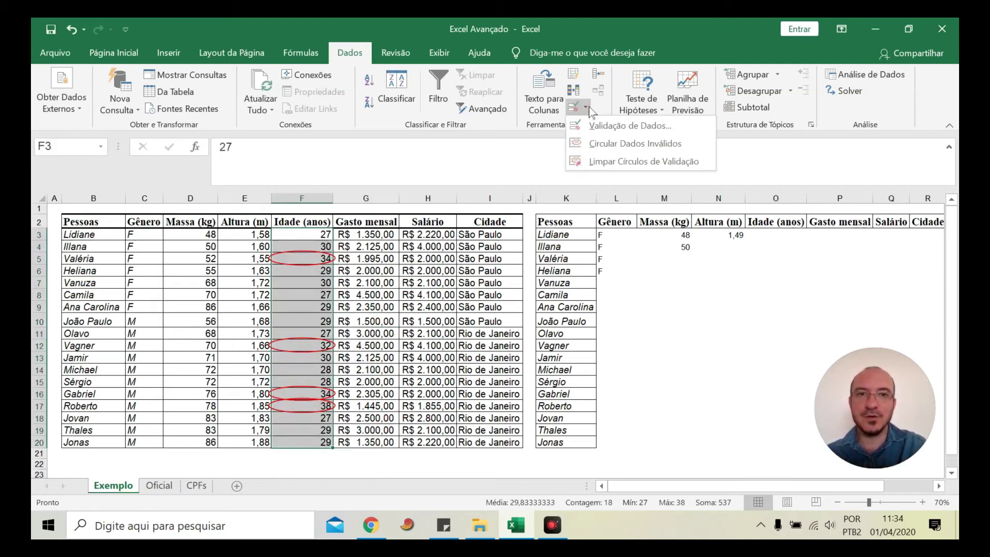
left_click(608, 164)
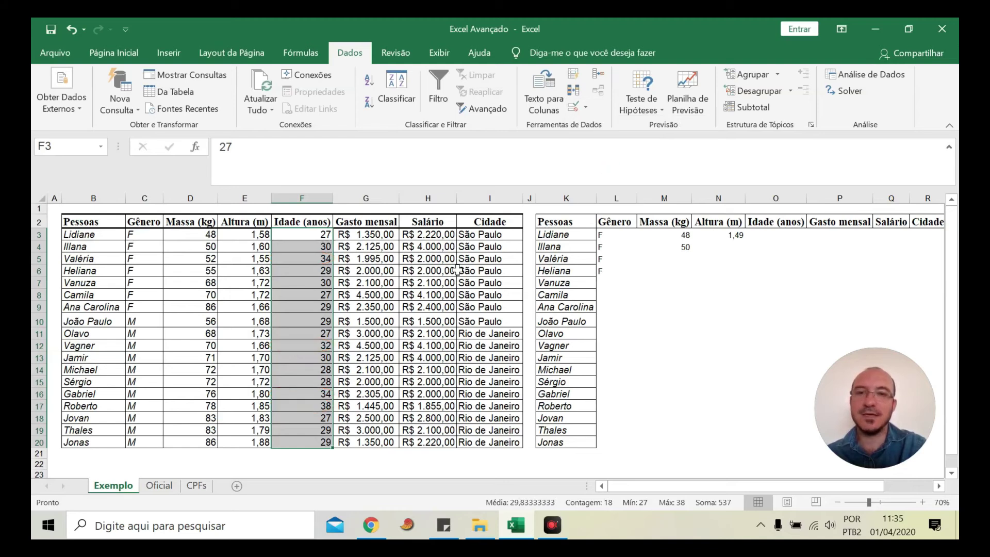
left_click(453, 270)
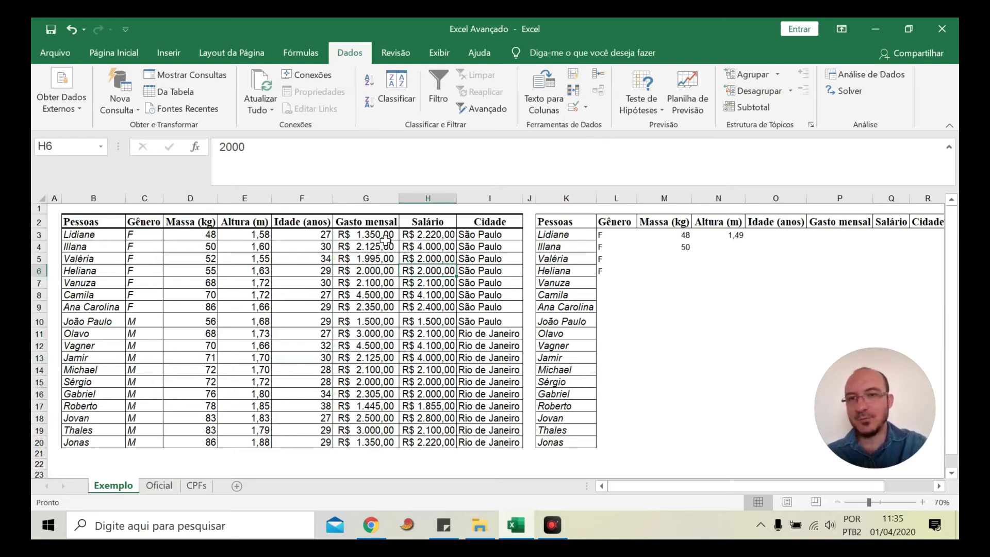
Step: Restrict the Gasto mensal cells G3:G20 to decimal values (Decimal) less than (é menor do que) 4000,50 with data validation
left_click_drag(384, 237, 381, 447)
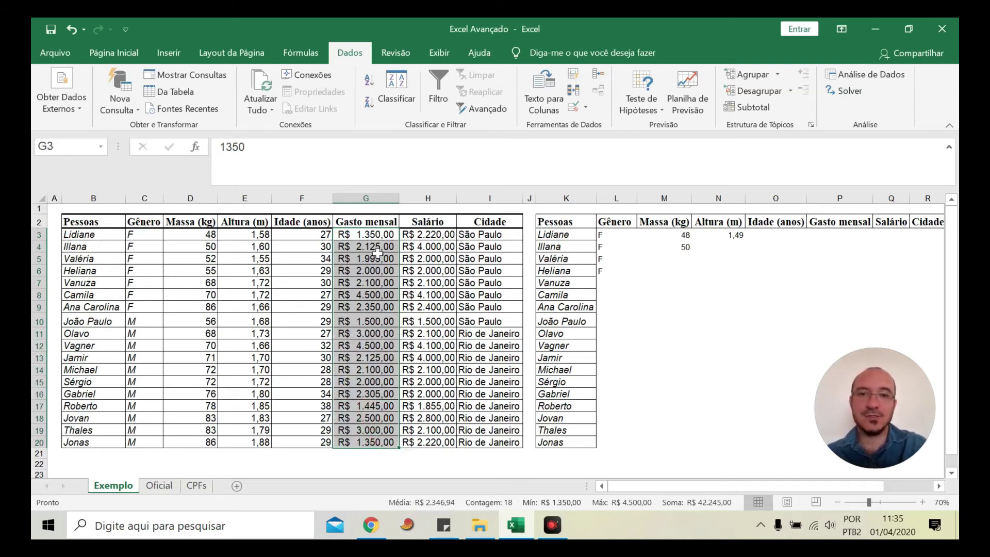
left_click(578, 107)
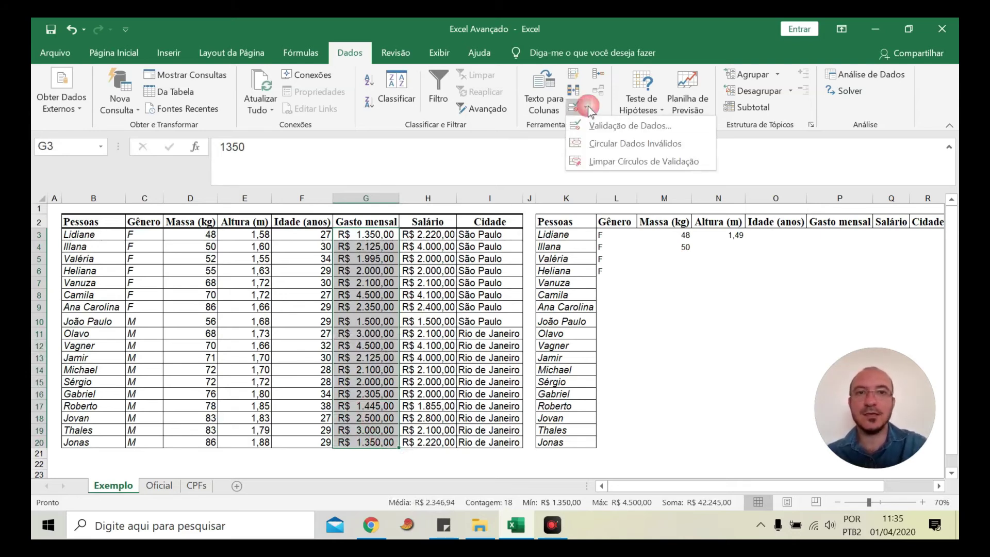
left_click(604, 127)
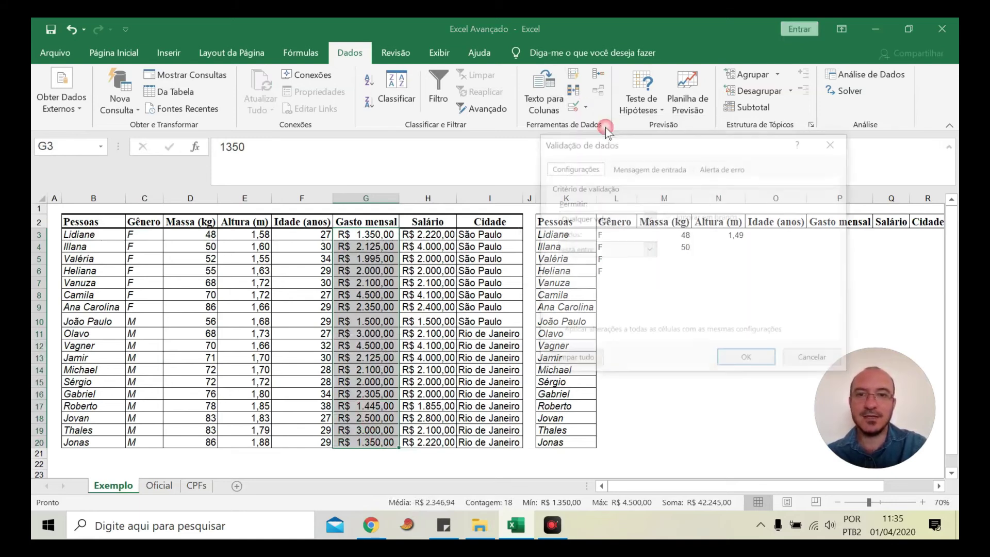
left_click(596, 220)
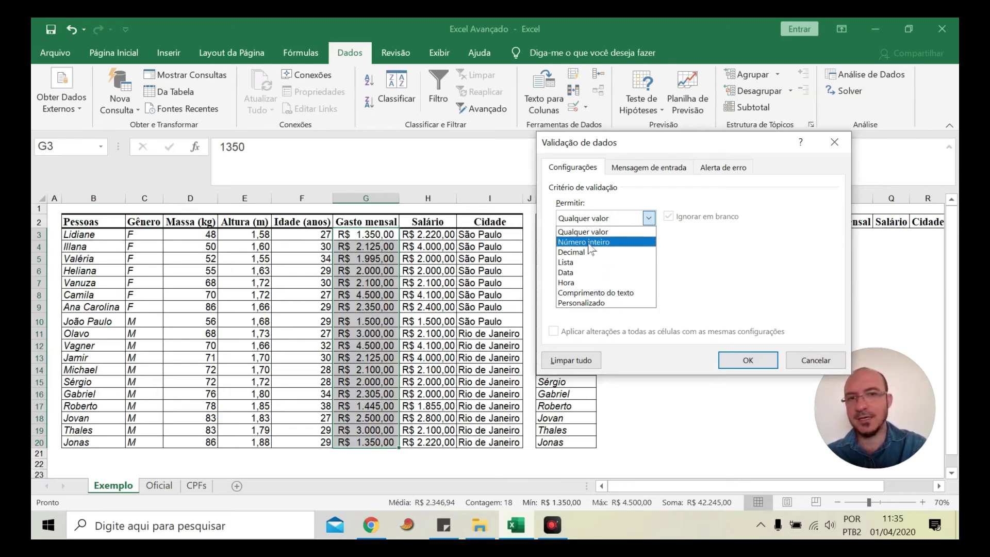
left_click(586, 253)
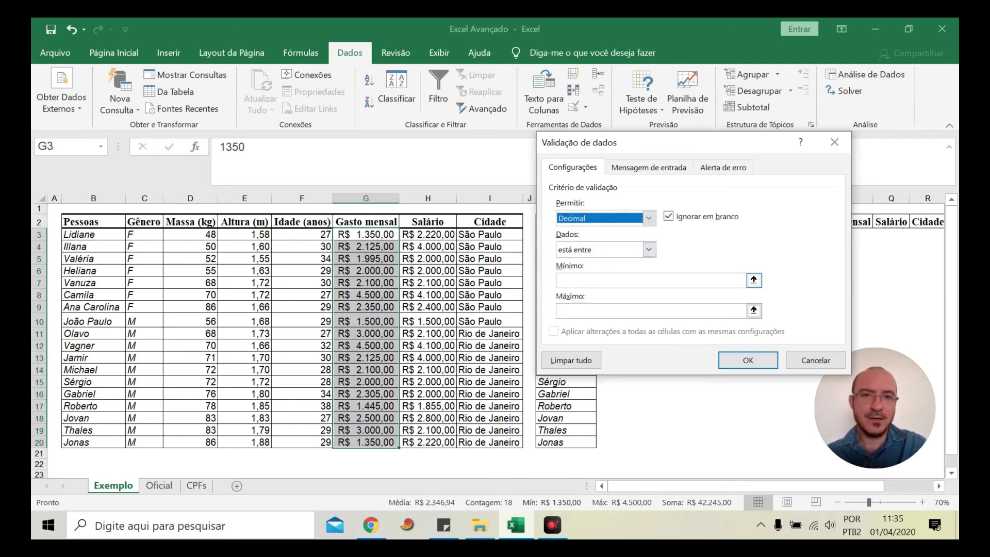
left_click(628, 251)
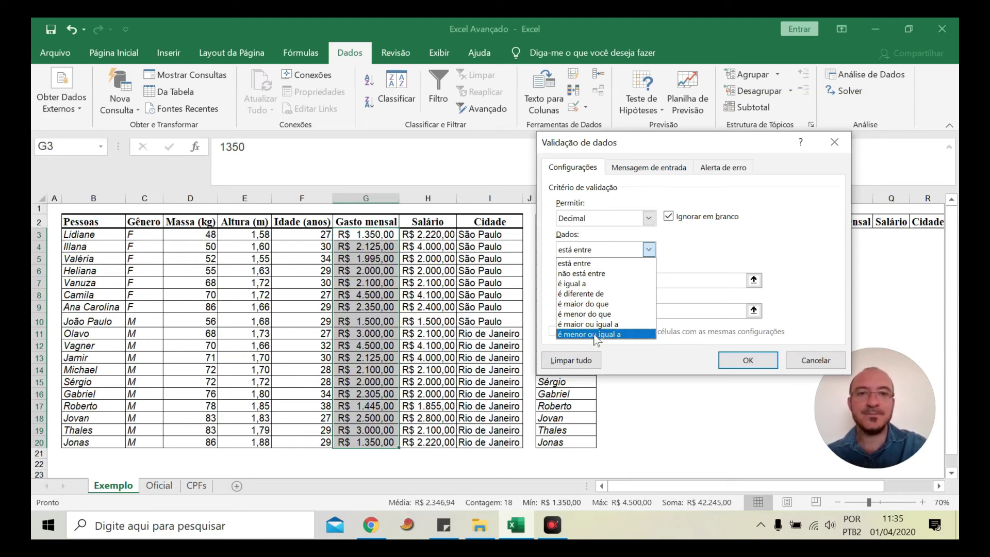
left_click(580, 314)
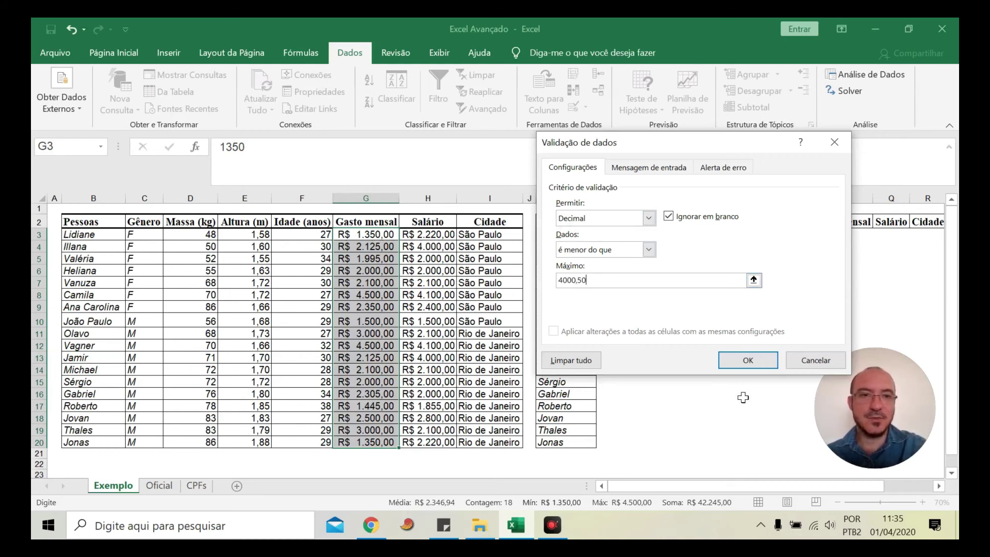
left_click(743, 361)
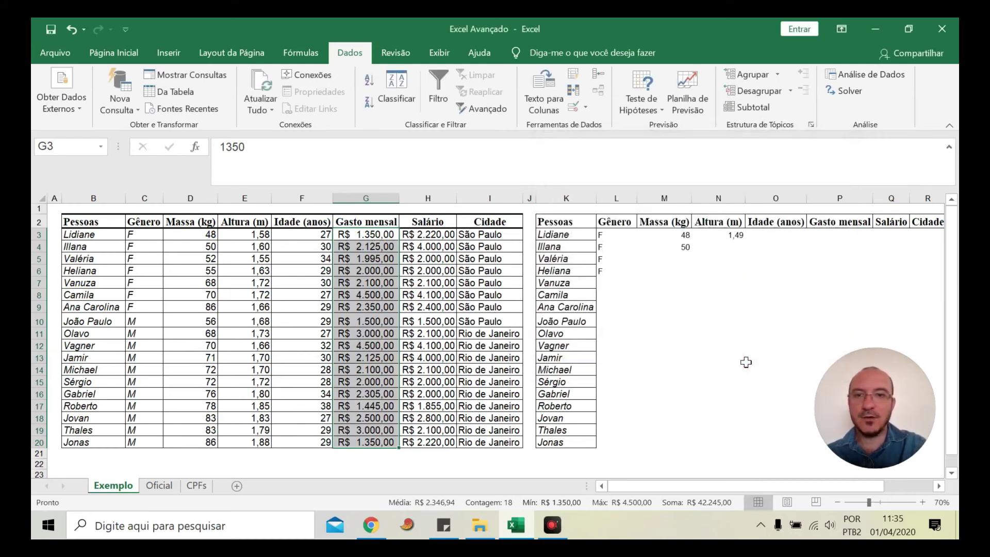
Step: Circle the invalid data in the first table's Idade (anos) and Gasto mensal columns, and review both columns
left_click(587, 108)
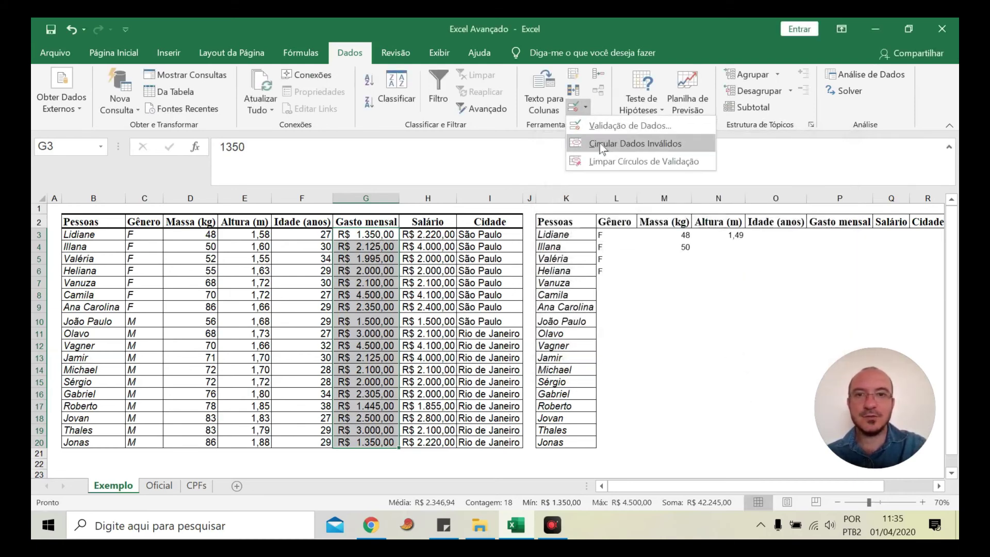
left_click(598, 143)
left_click(392, 395)
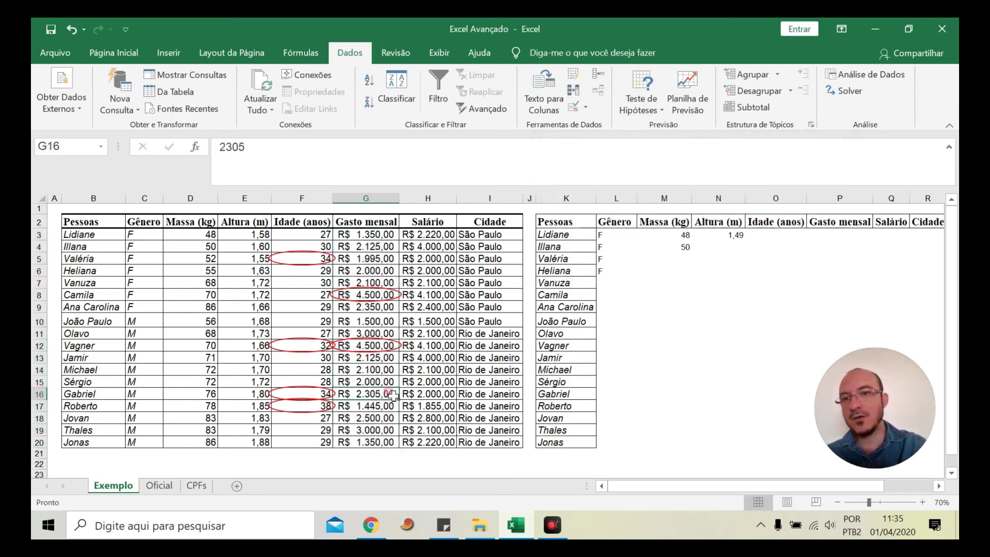
left_click_drag(300, 234, 308, 441)
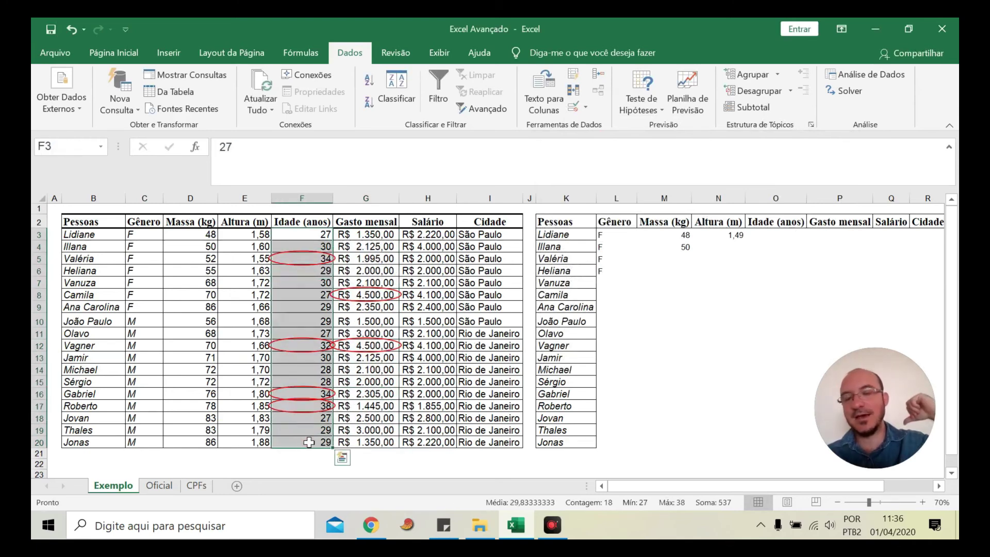
left_click_drag(384, 235, 381, 444)
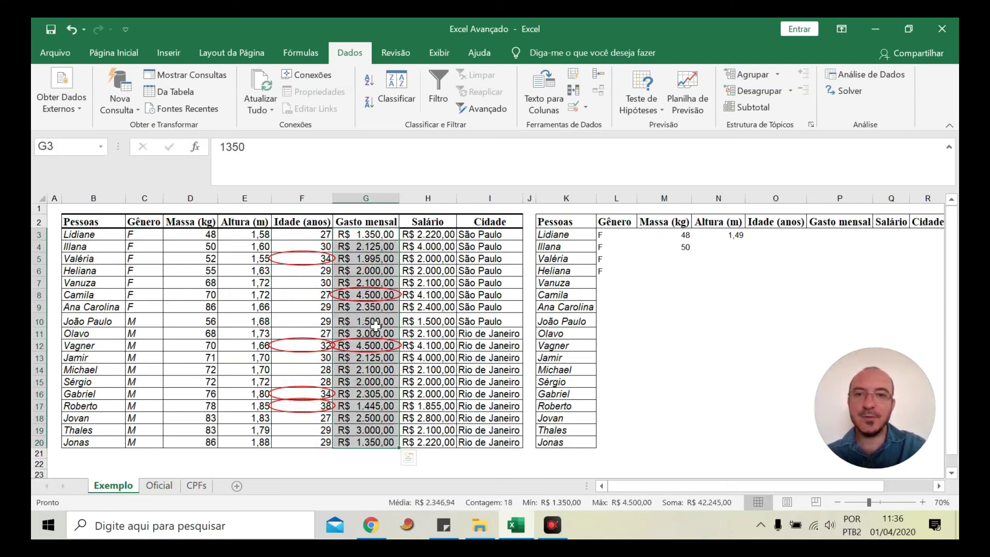
Step: Review the first table's Gênero, Massa (kg) and Altura (m) columns, and inspect the circled cells in Idade (anos) and Gasto mensal
left_click(375, 390)
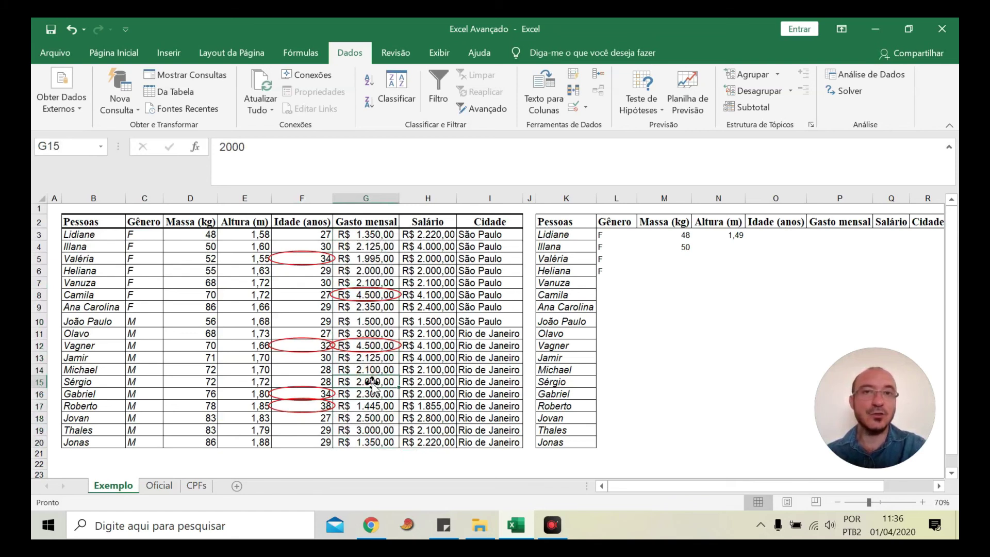
left_click_drag(160, 241, 155, 444)
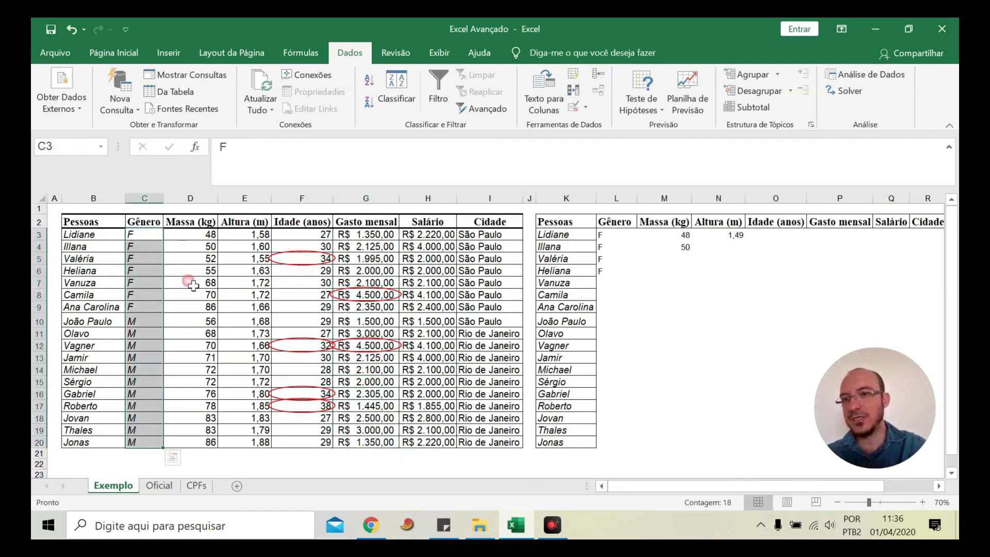
left_click_drag(201, 252, 204, 417)
left_click_drag(242, 271, 243, 306)
left_click(299, 270)
left_click(309, 246)
left_click(307, 345)
left_click(307, 393)
left_click(313, 407)
left_click(366, 294)
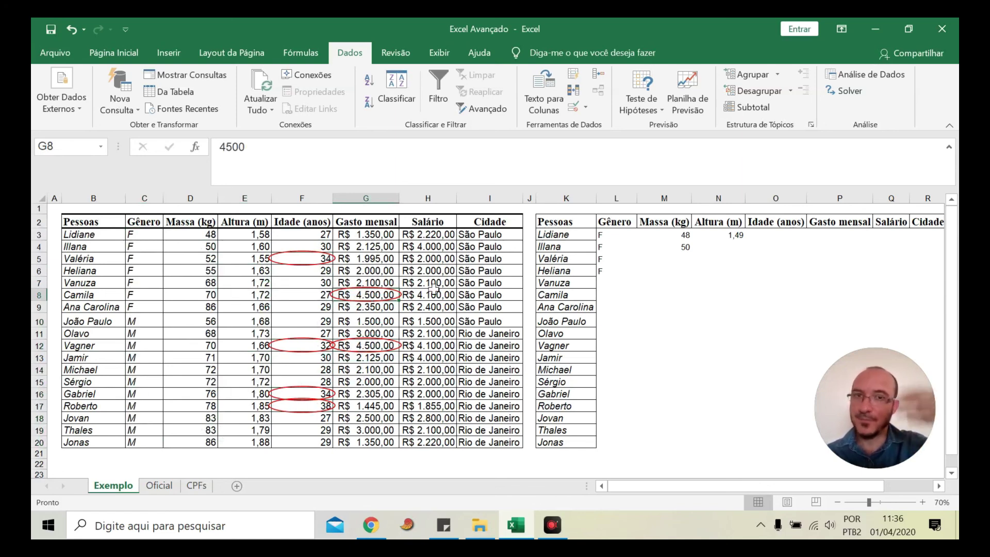
left_click(372, 343)
left_click(467, 361)
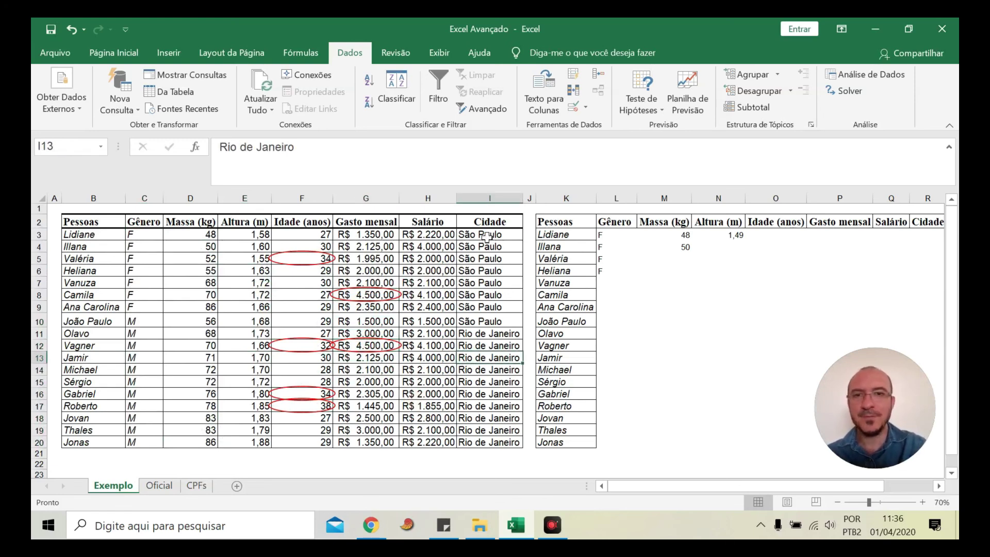
Step: Open the data validation settings for the empty Massa (kg) cell M6 and show the available validation criterion types
left_click(664, 270)
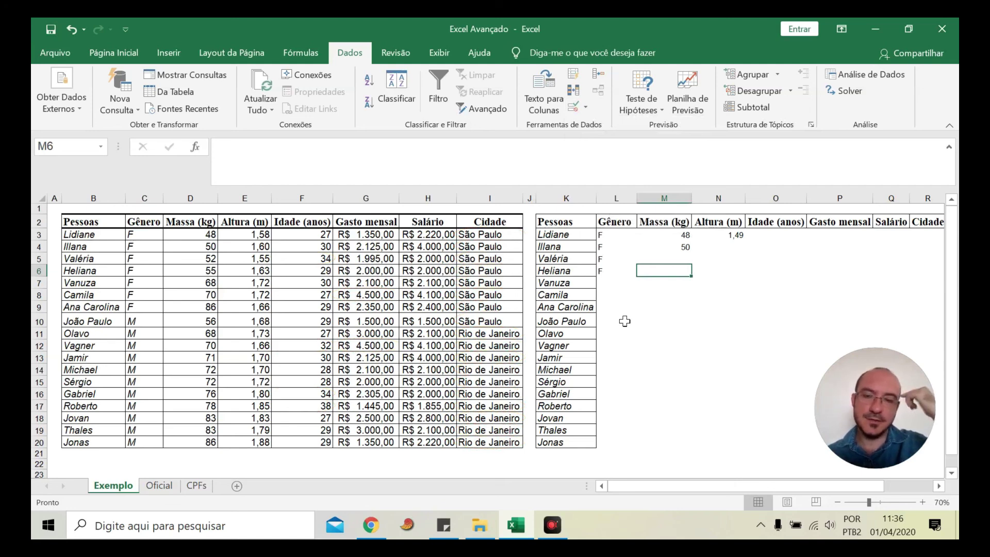
left_click(584, 106)
left_click(597, 125)
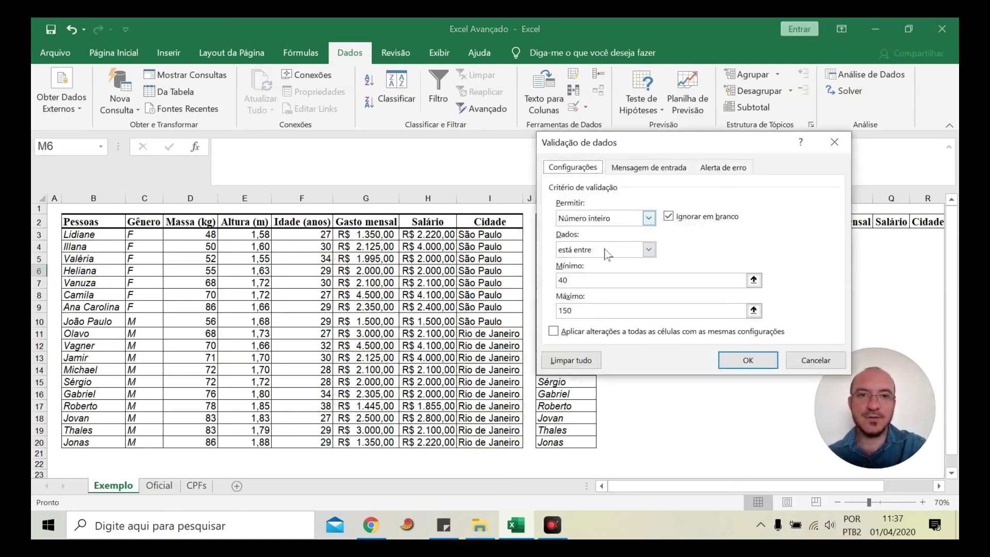
left_click(602, 217)
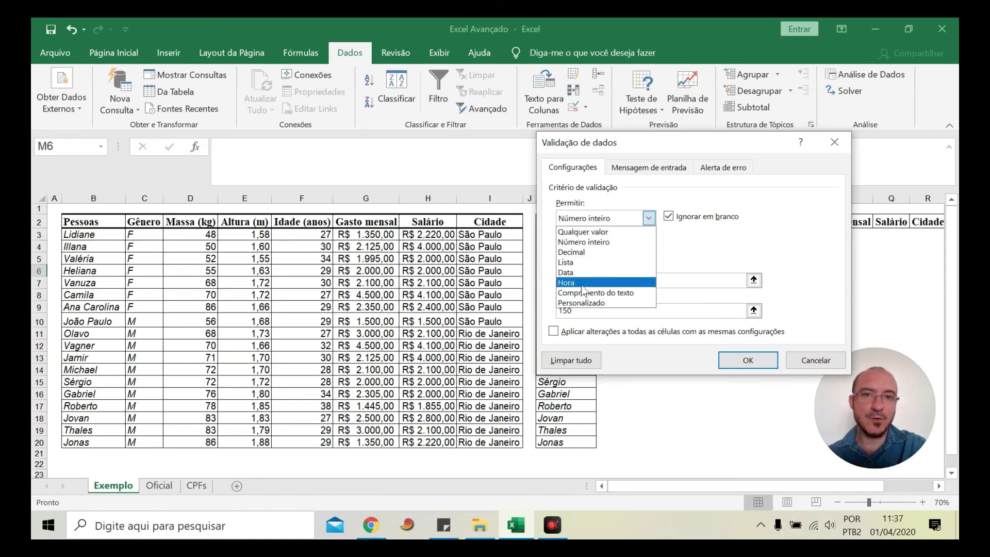